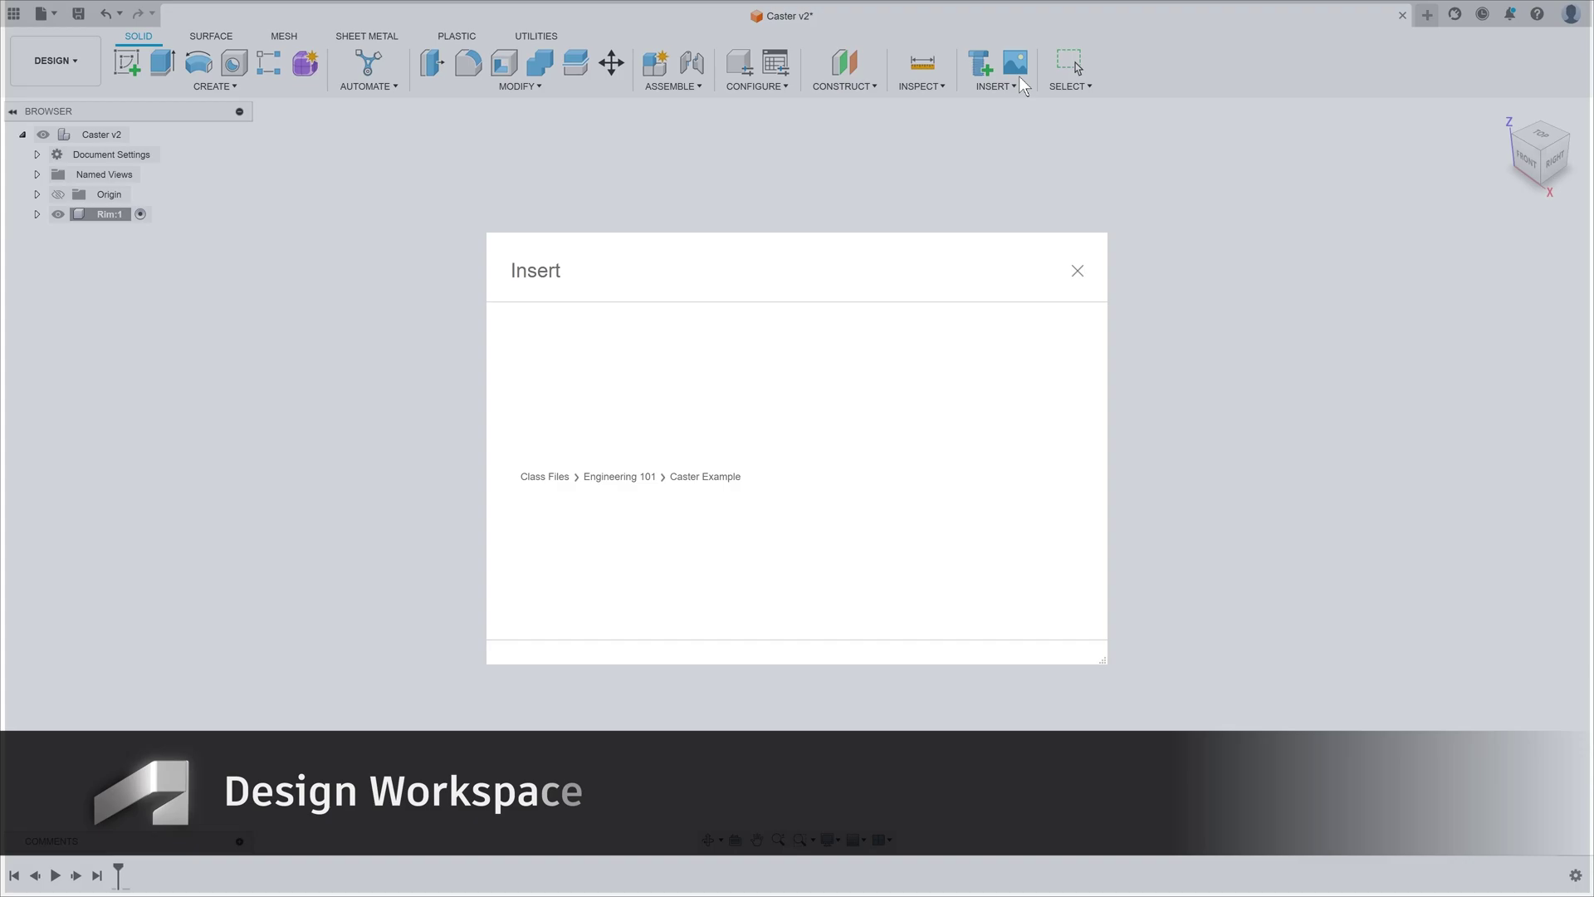
- Place the top-down image on the canvas and confirm the 3.00 mm dimension
{"action": "double_click", "coordinate": [824, 414]}
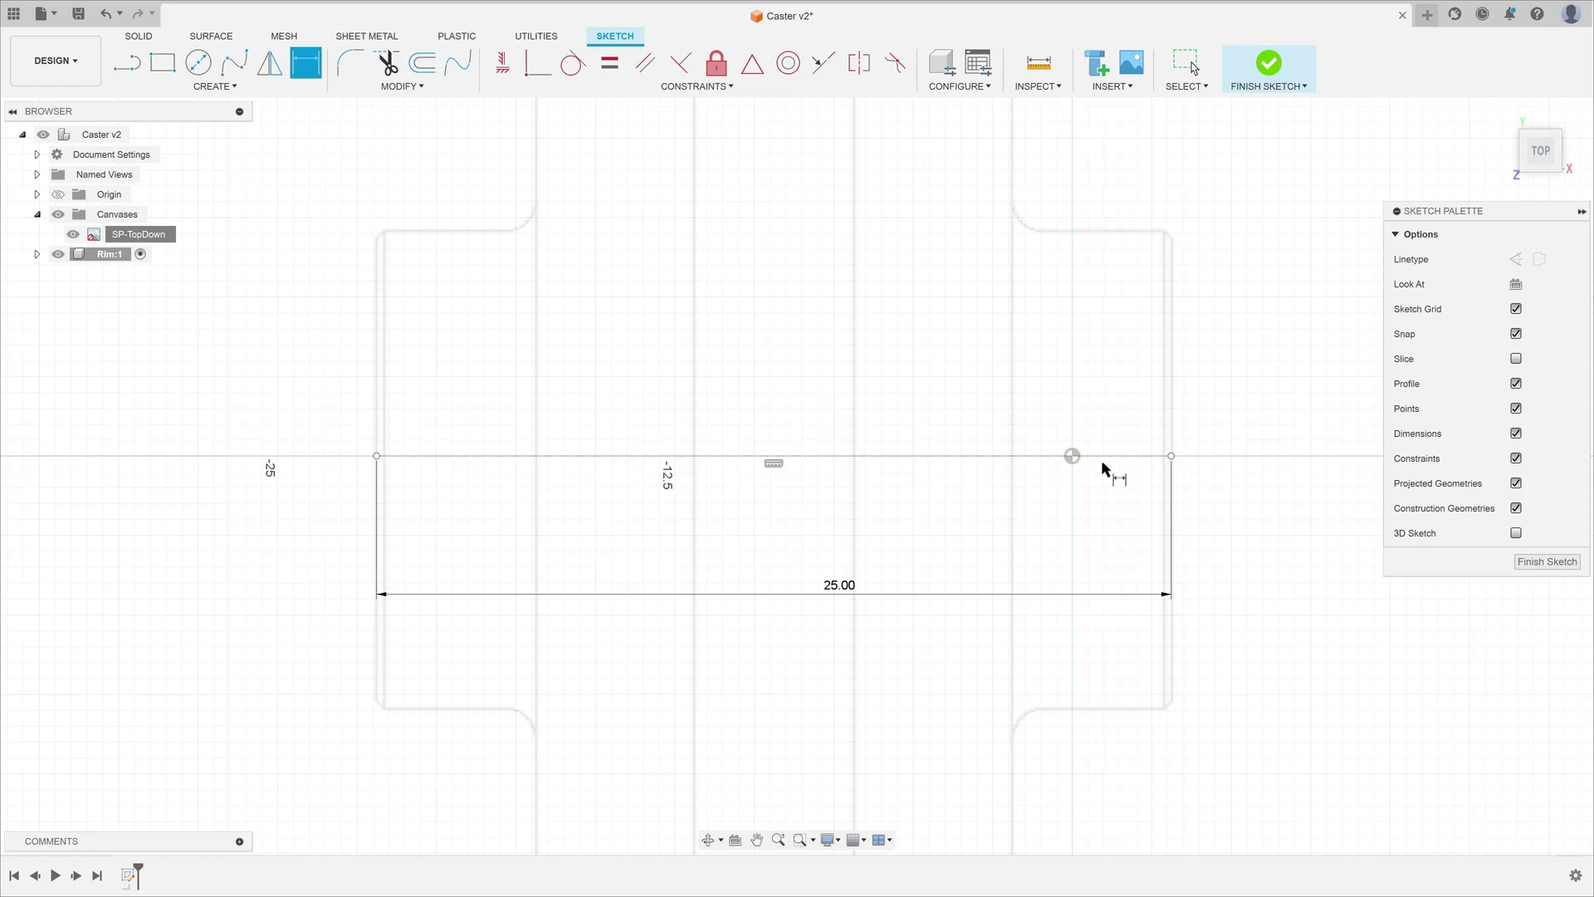
{"action": "key", "text": "Return"}
{"action": "scroll", "coordinate": [904, 530], "scroll_direction": "down", "scroll_amount": 4}
{"action": "key", "text": "l"}
- Draw sketch lines from the edge midpoint, typing each line's length to commit it
{"action": "left_click", "coordinate": [873, 611]}
{"action": "type", "text": "75"}
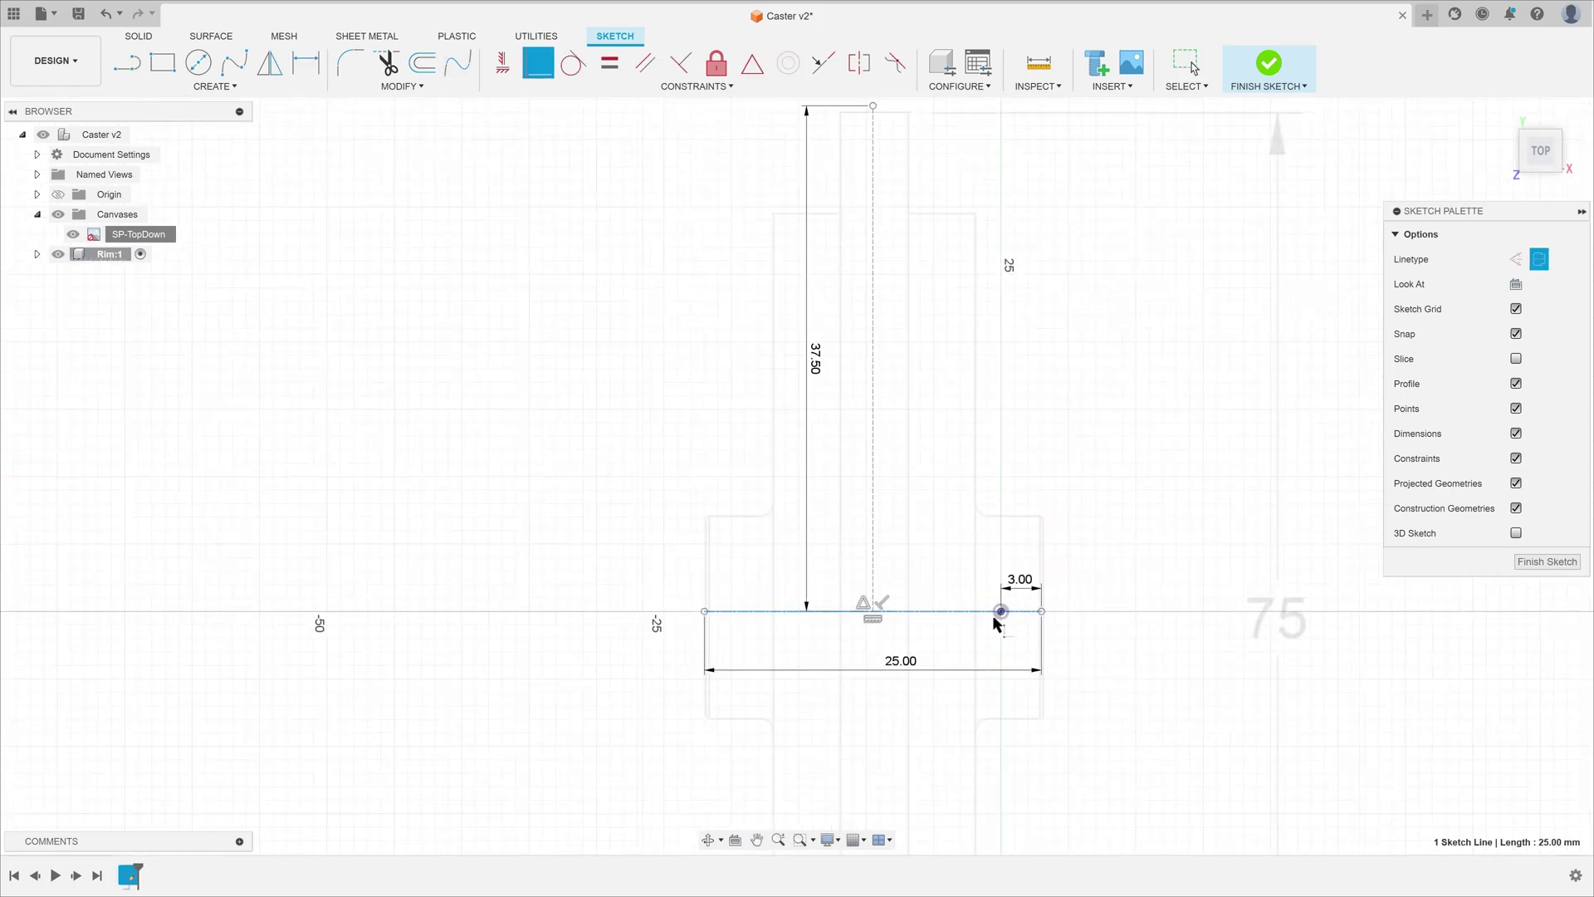
{"action": "type", "text": "l"}
{"action": "scroll", "coordinate": [656, 635], "scroll_direction": "up", "scroll_amount": 4}
{"action": "type", "text": "5"}
{"action": "key", "text": "Return"}
{"action": "mouse_move", "coordinate": [871, 425]}
{"action": "middle_mouse_down"}
{"action": "mouse_move", "coordinate": [700, 701]}
{"action": "mouse_move", "coordinate": [676, 257]}
{"action": "mouse_move", "coordinate": [701, 577]}
{"action": "middle_mouse_up"}
{"action": "scroll", "coordinate": [611, 471], "scroll_direction": "down", "scroll_amount": 4}
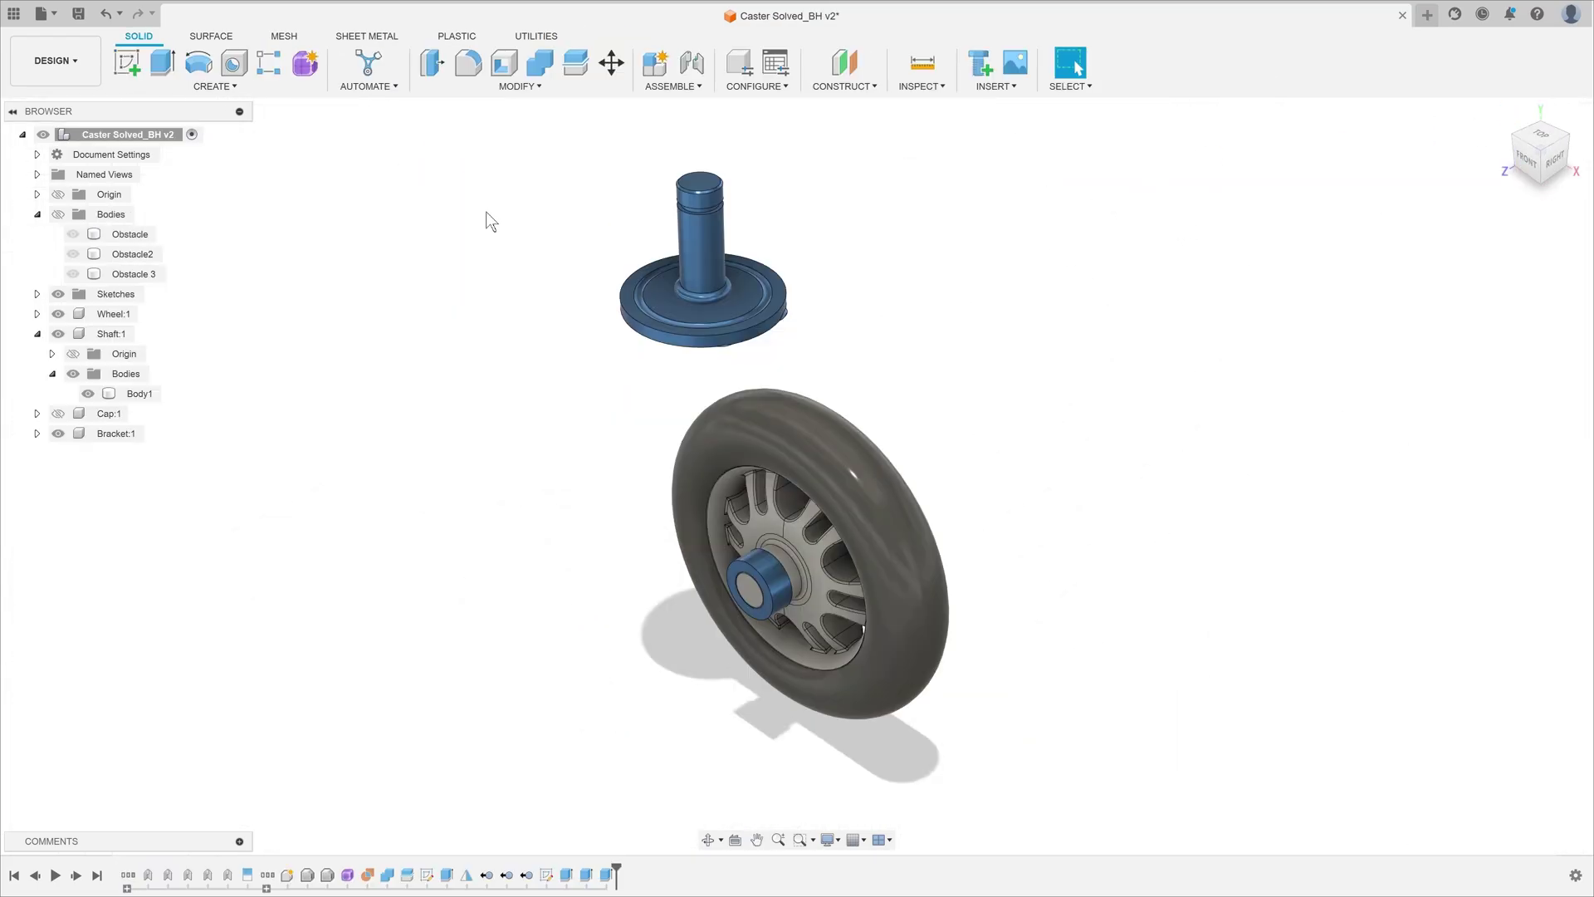
- Start Automated Modeling and mark the wheel, shaft and obstacles as bodies to avoid
{"action": "left_click", "coordinate": [368, 65]}
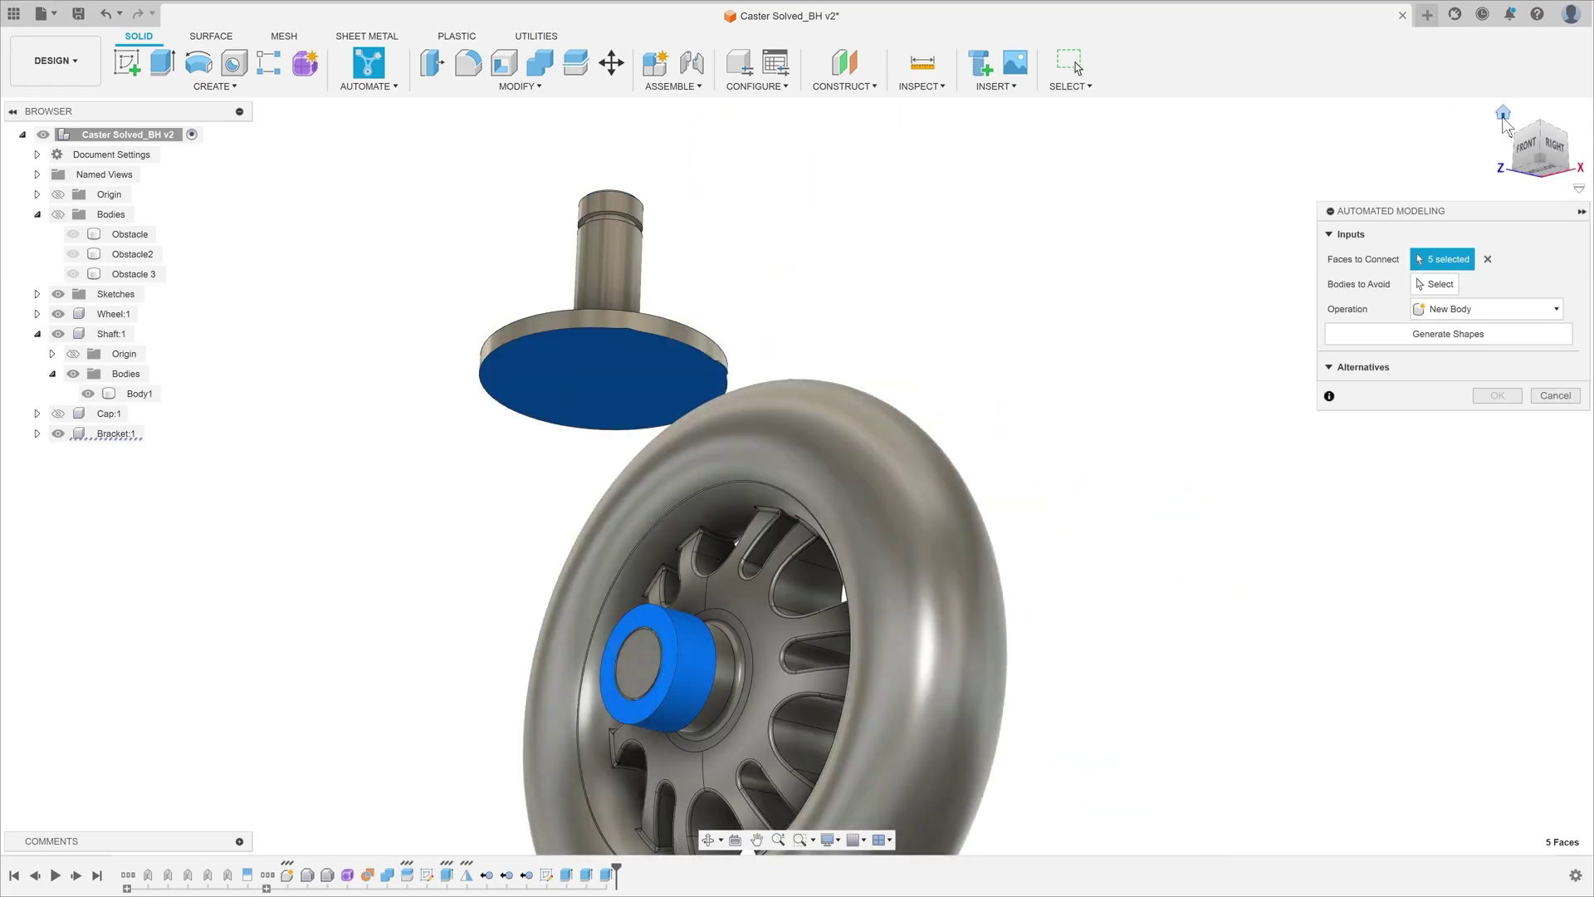
{"action": "left_click", "coordinate": [1503, 114]}
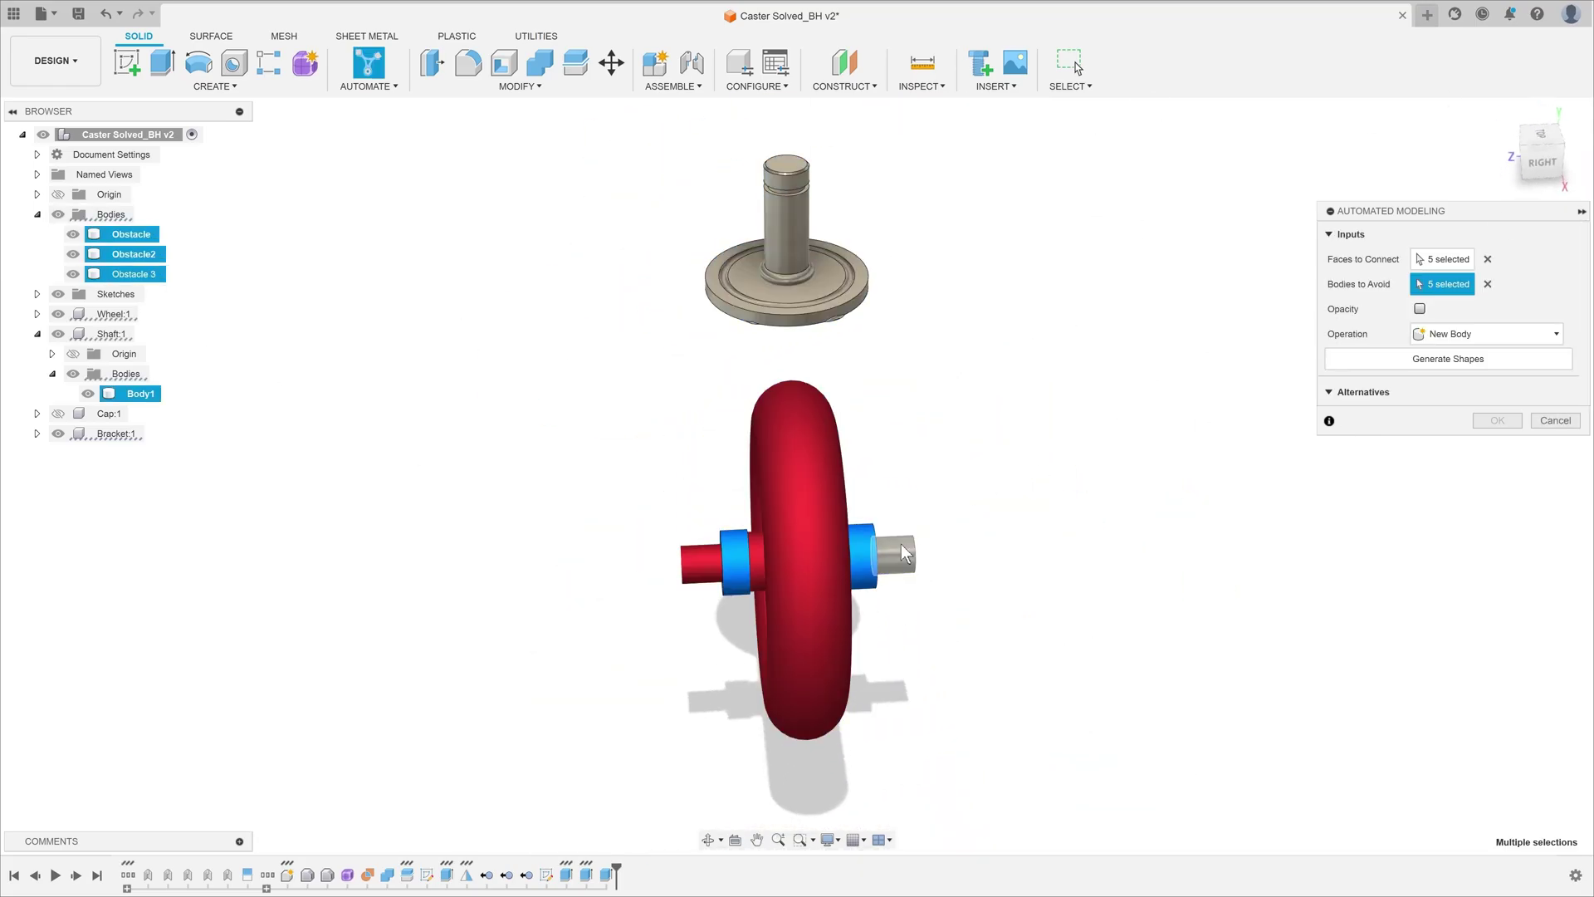
{"action": "left_click", "coordinate": [1503, 114]}
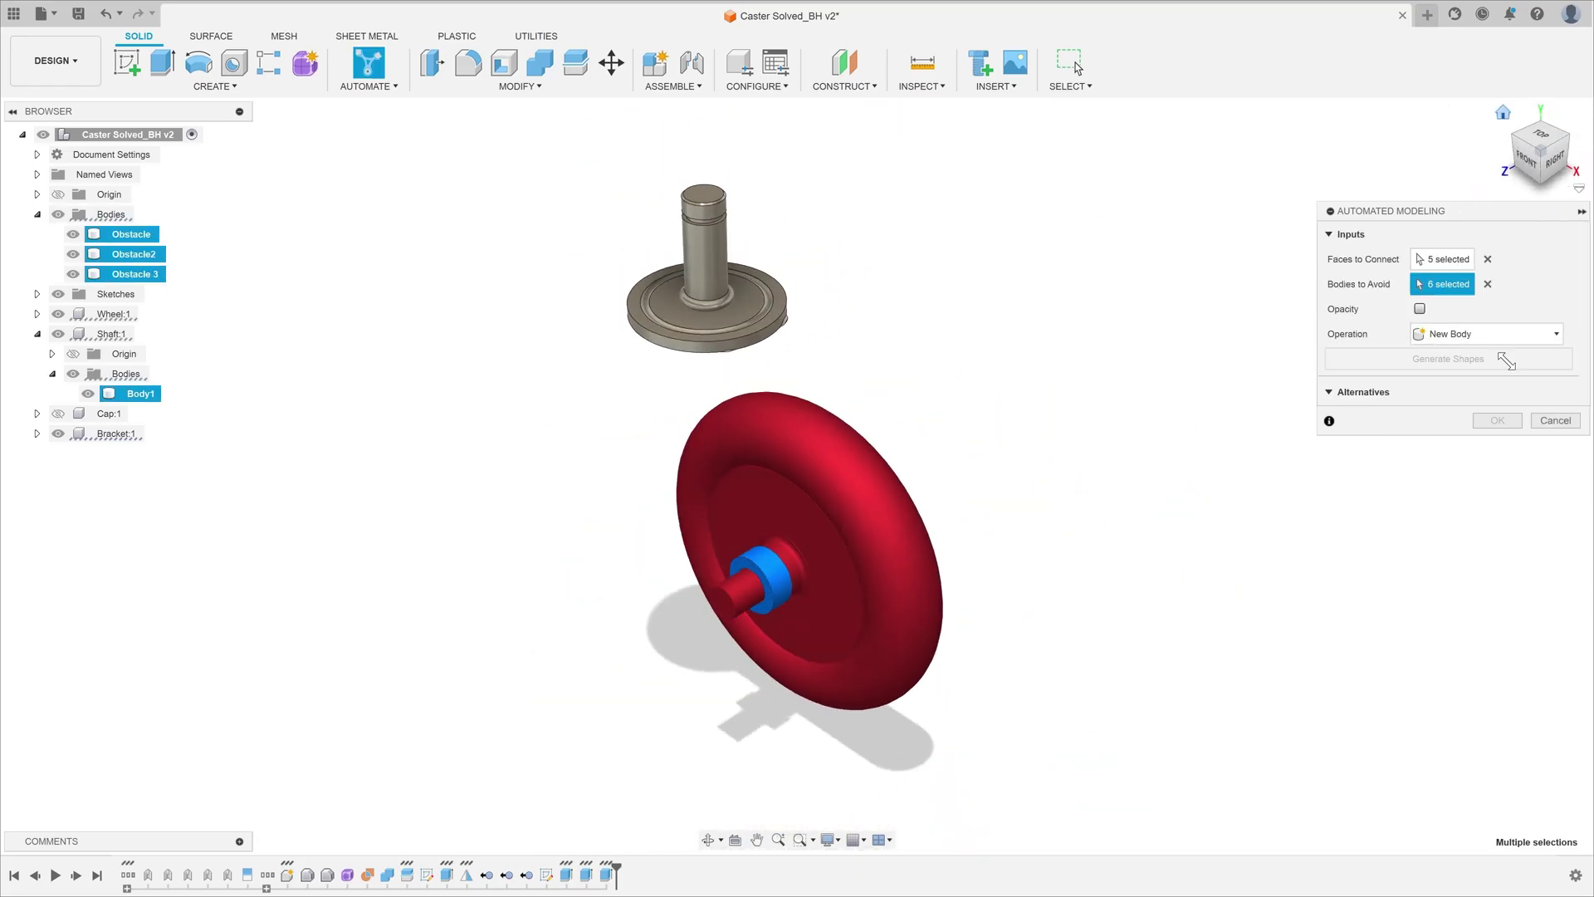
- Generate the bracket alternatives, preview Alternative 2, then choose Alternative 5
{"action": "left_click", "coordinate": [1506, 359]}
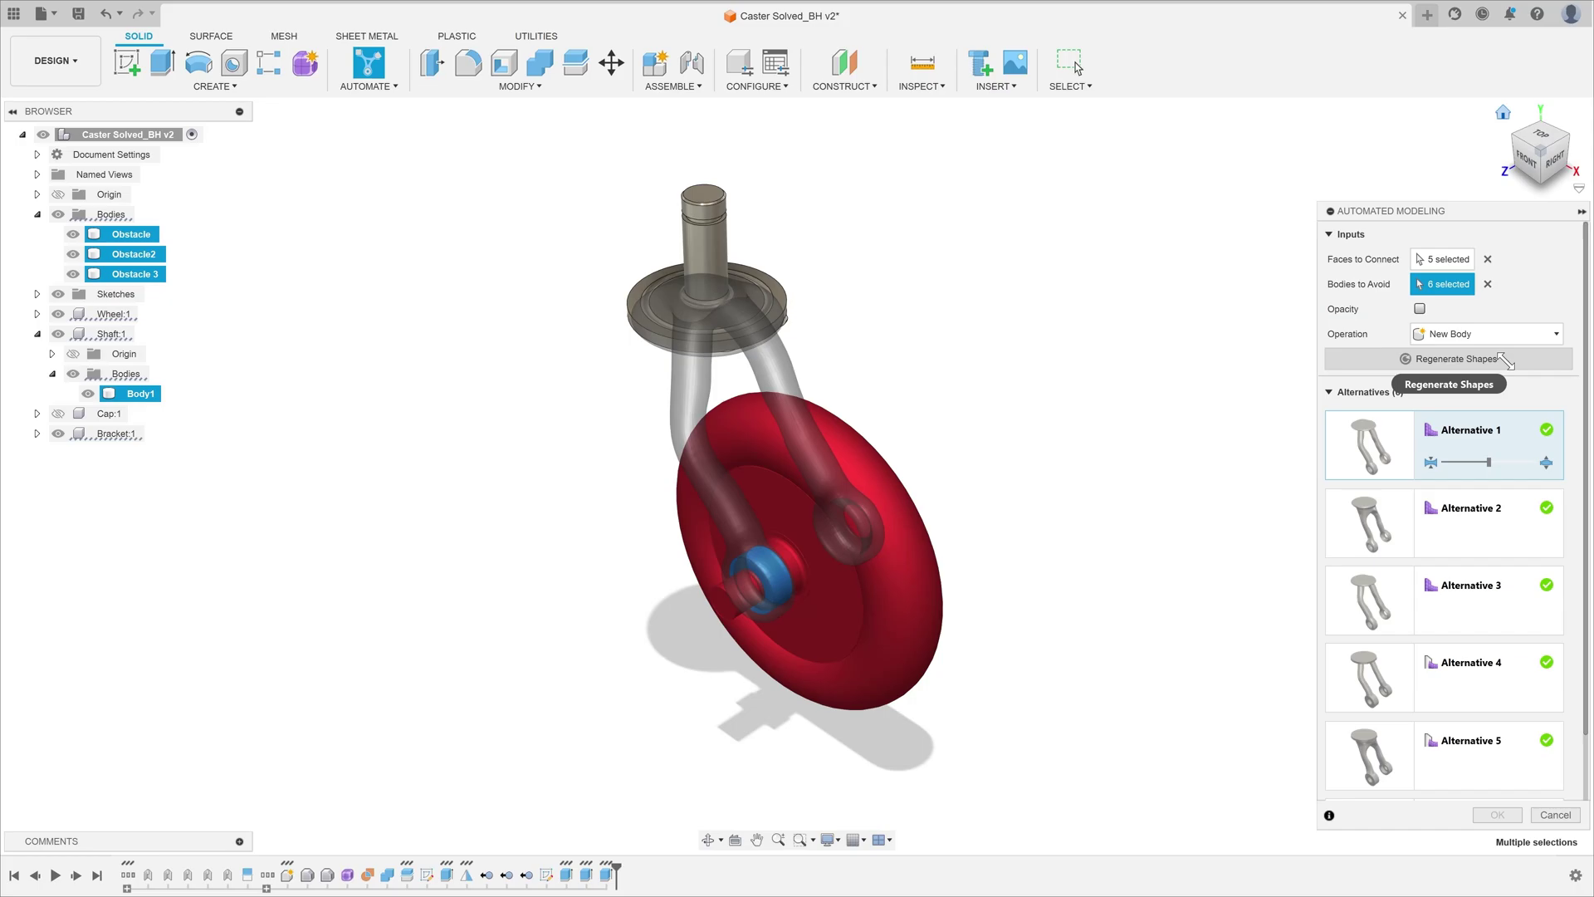
{"action": "left_click", "coordinate": [1482, 535]}
{"action": "left_click", "coordinate": [1486, 751]}
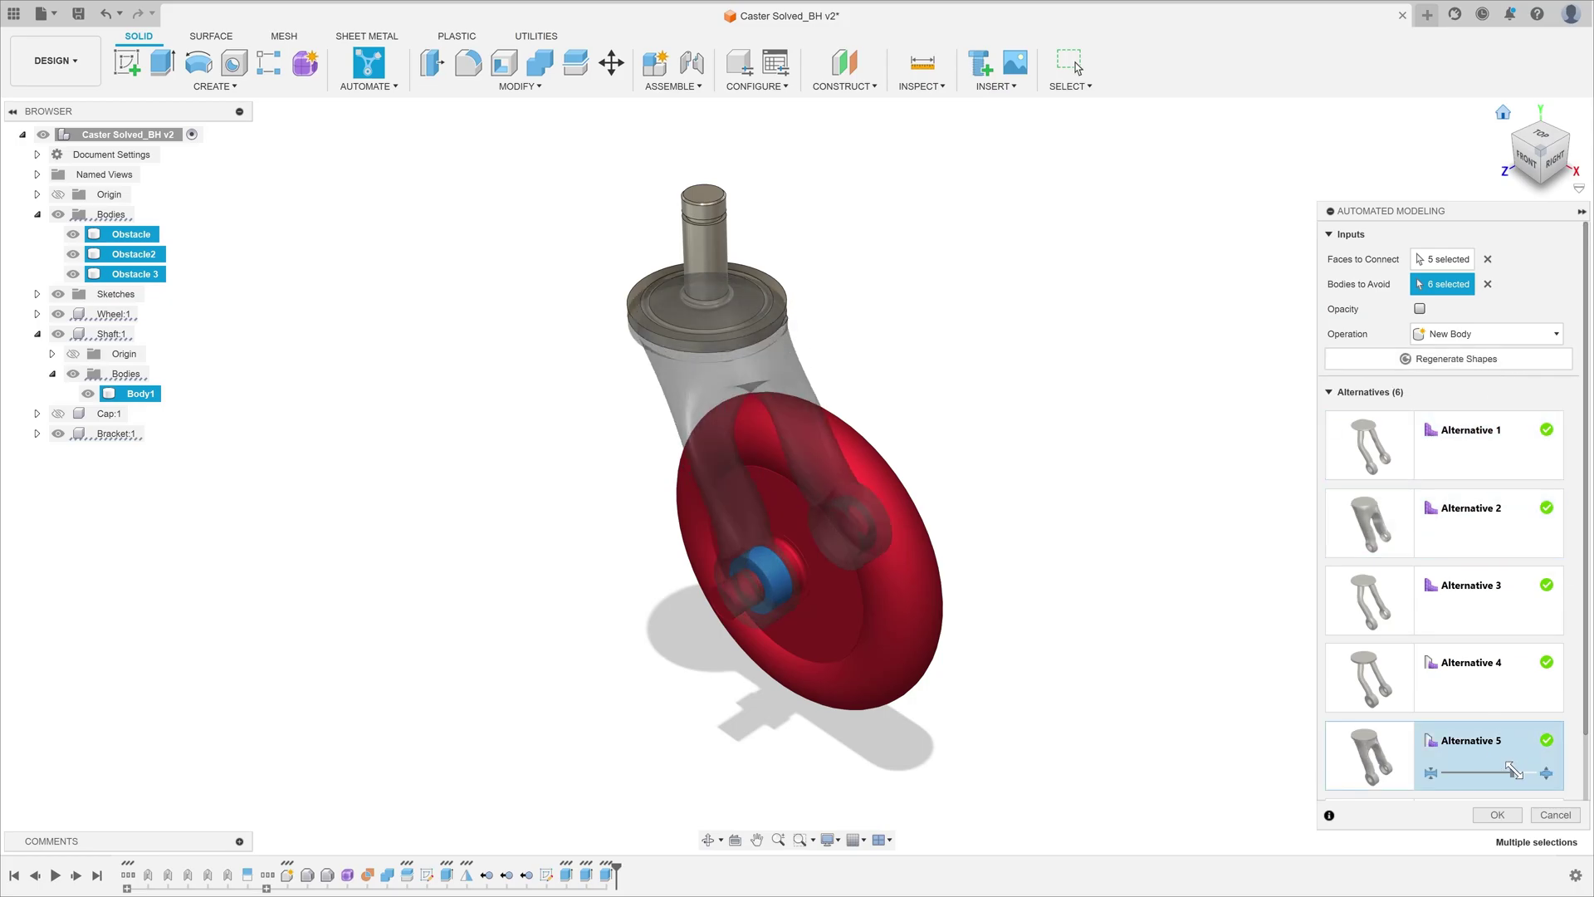
{"action": "middle_click_drag", "start_coordinate": [1059, 451], "coordinate": [816, 390], "text": "shift"}
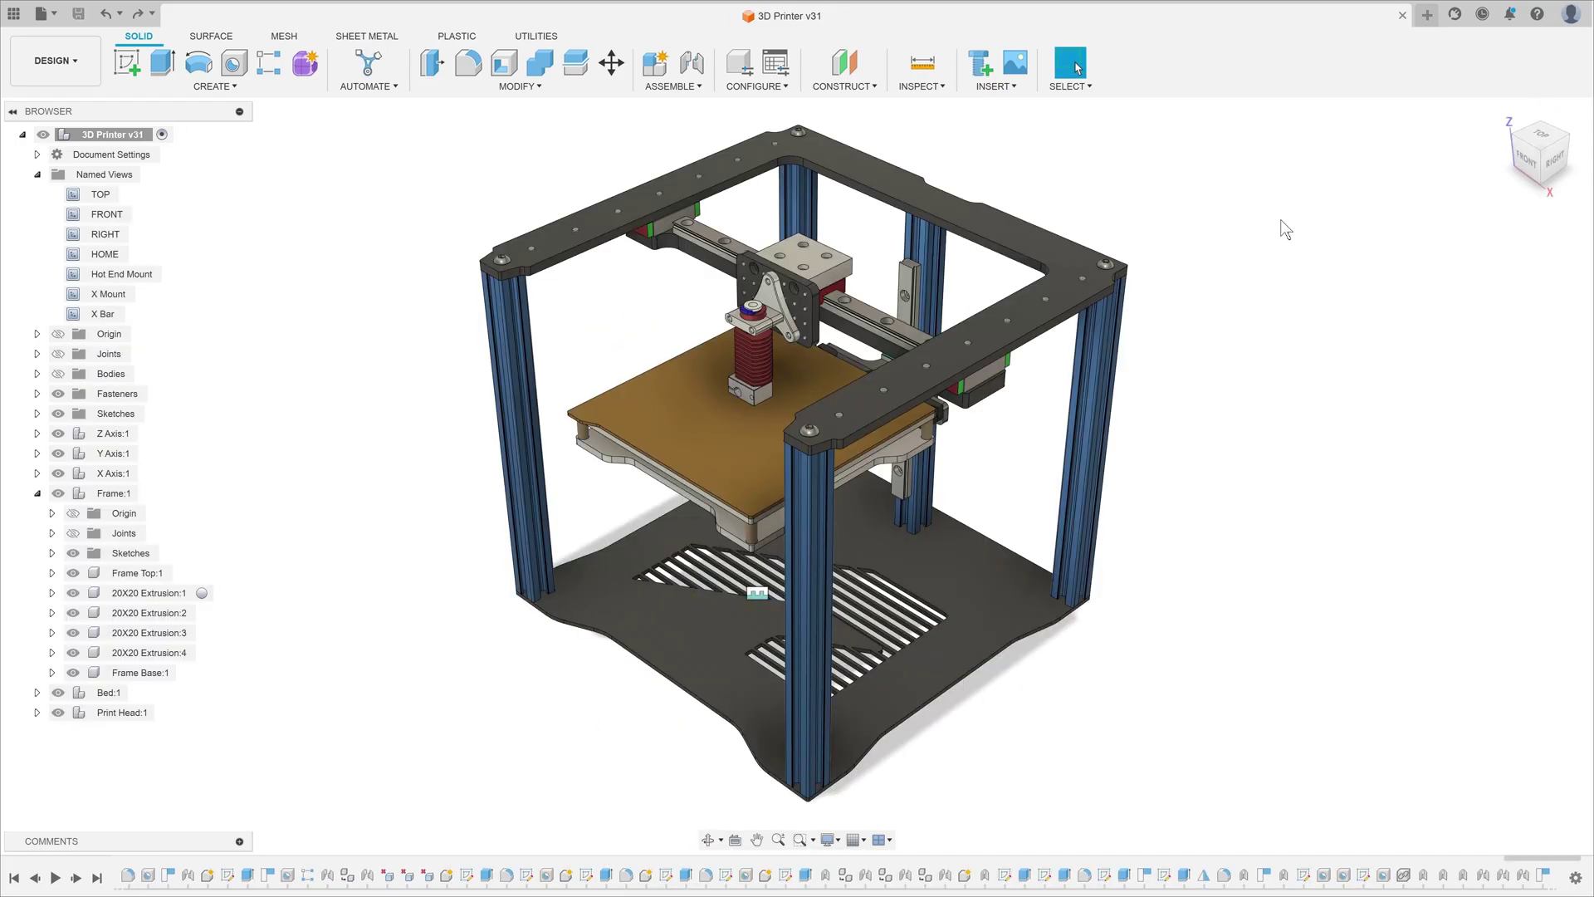
- Insert socket head cap screws into the carriage and rail holes, then play MotionStudy-1
{"action": "left_click", "coordinate": [988, 72]}
{"action": "left_click", "coordinate": [1404, 400]}
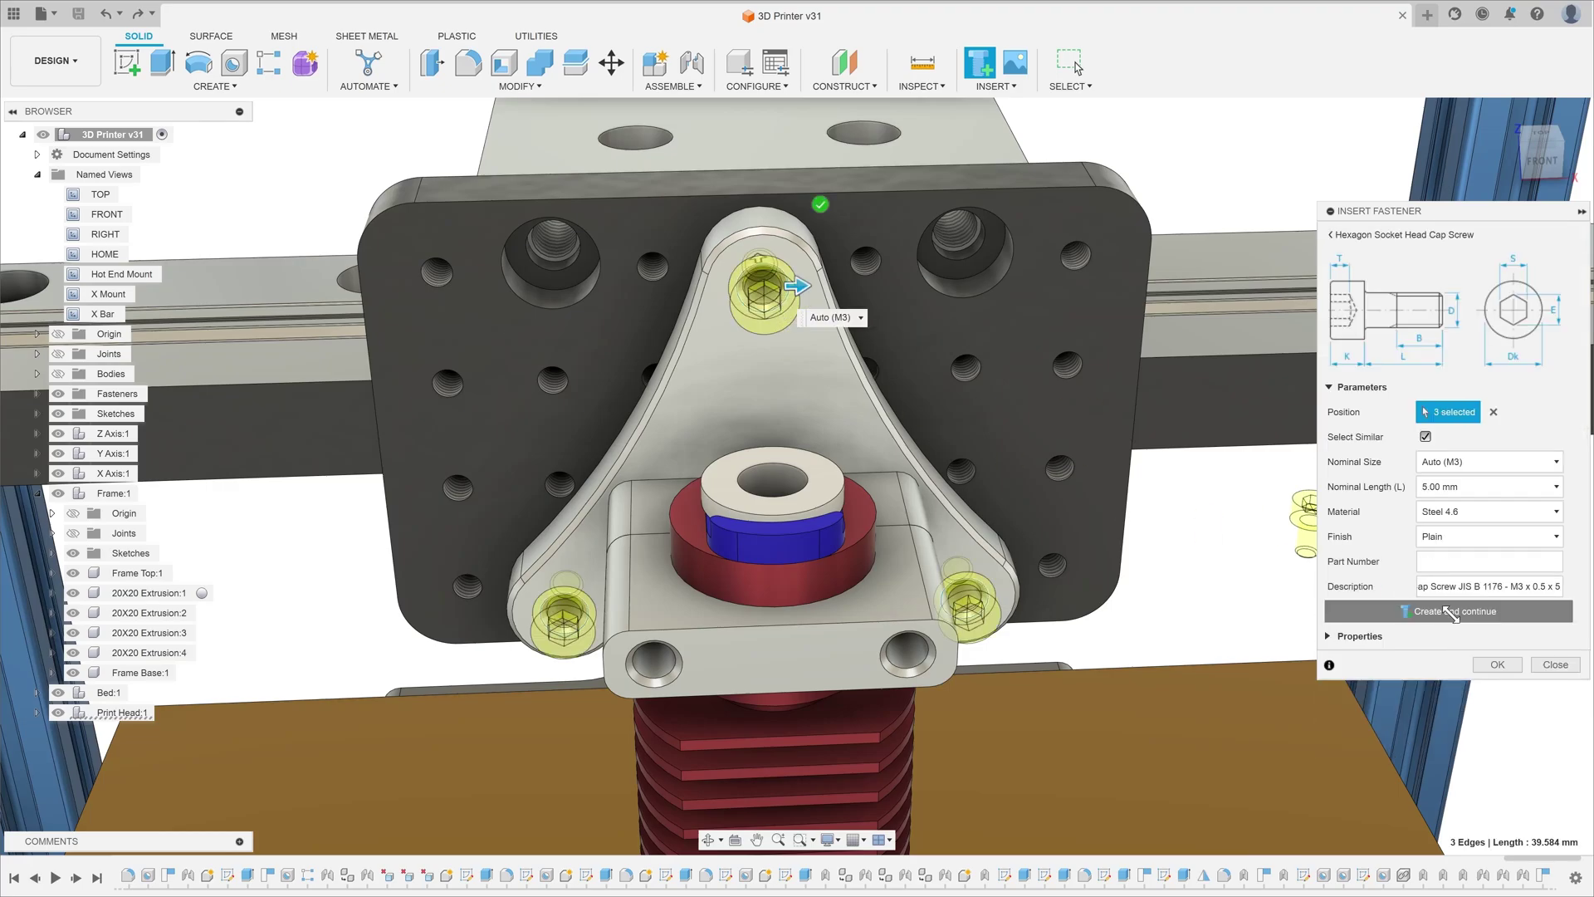
{"action": "left_click", "coordinate": [1451, 612]}
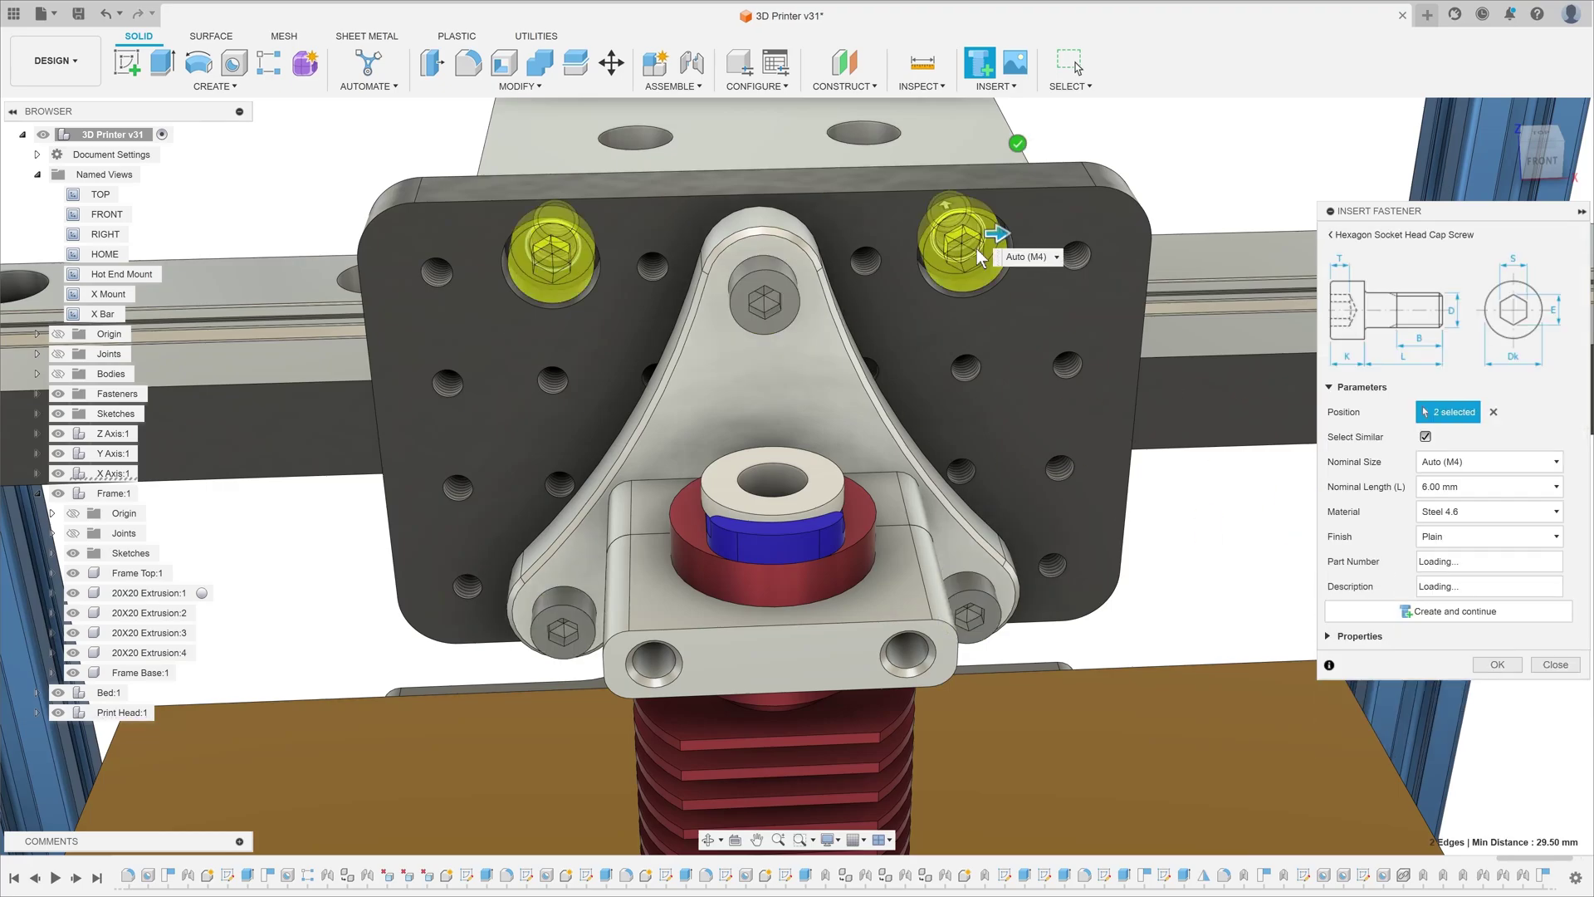
{"action": "left_click", "coordinate": [1472, 614]}
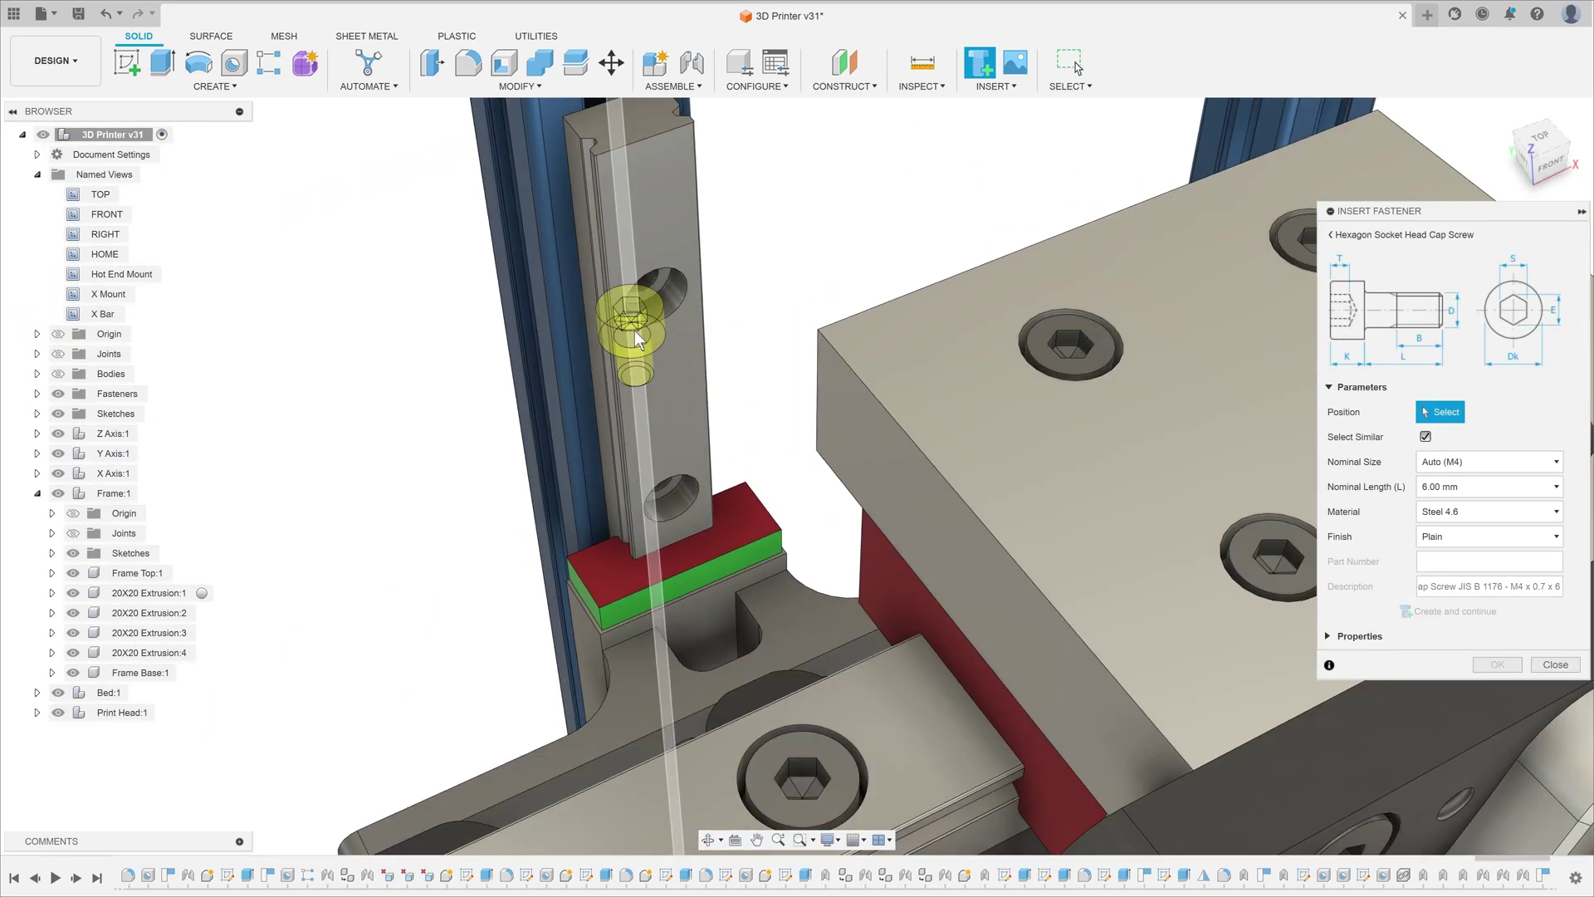
{"action": "left_click", "coordinate": [635, 330]}
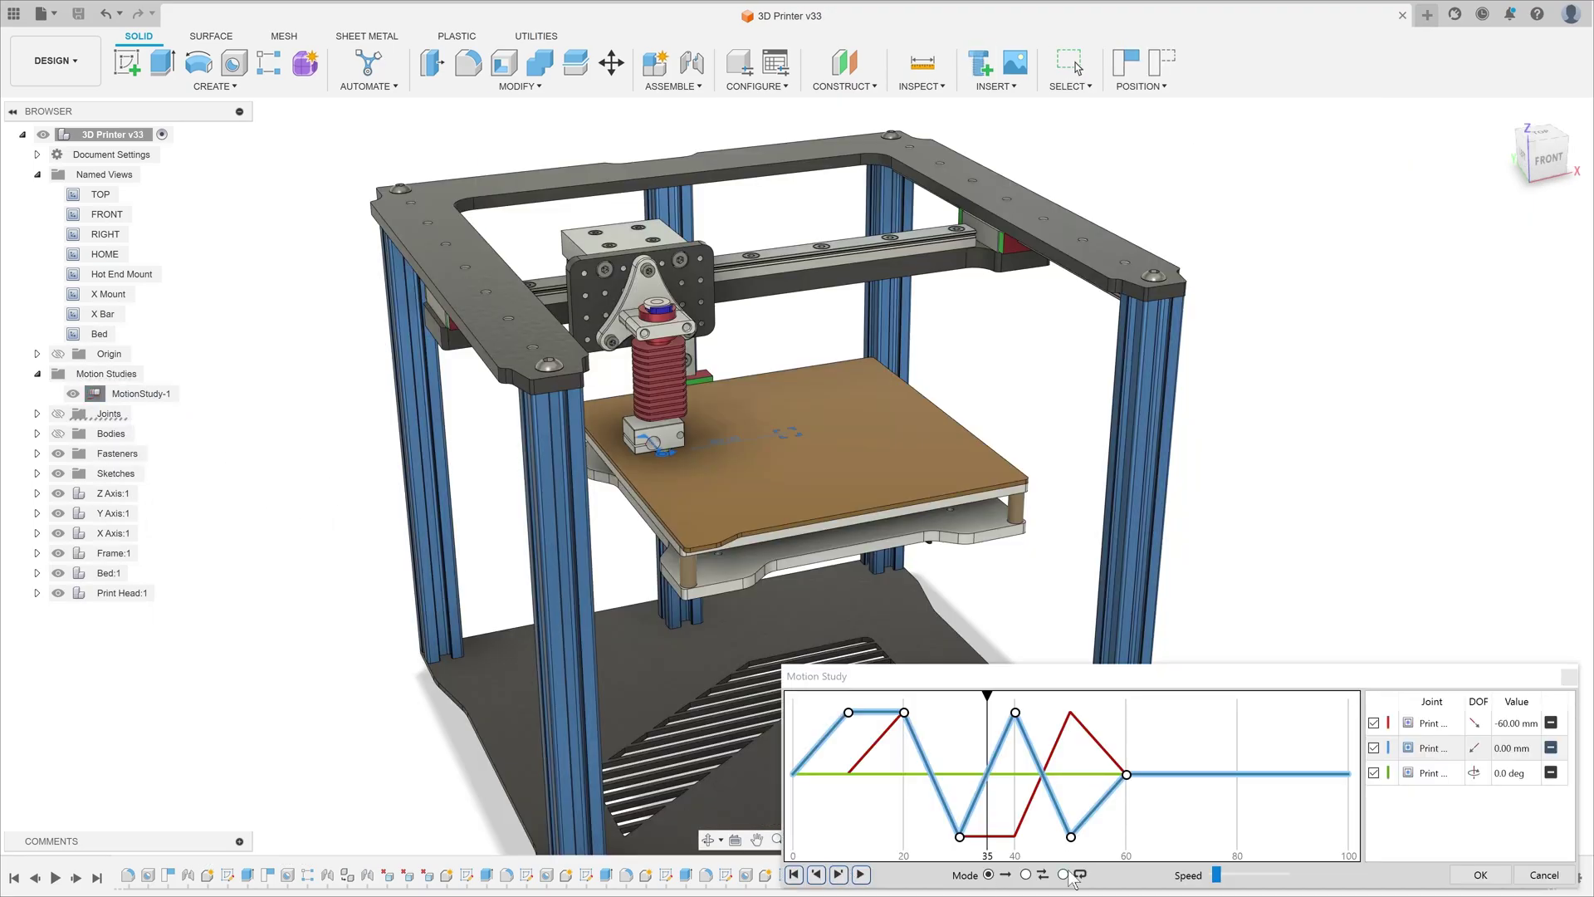
{"action": "left_click", "coordinate": [861, 874]}
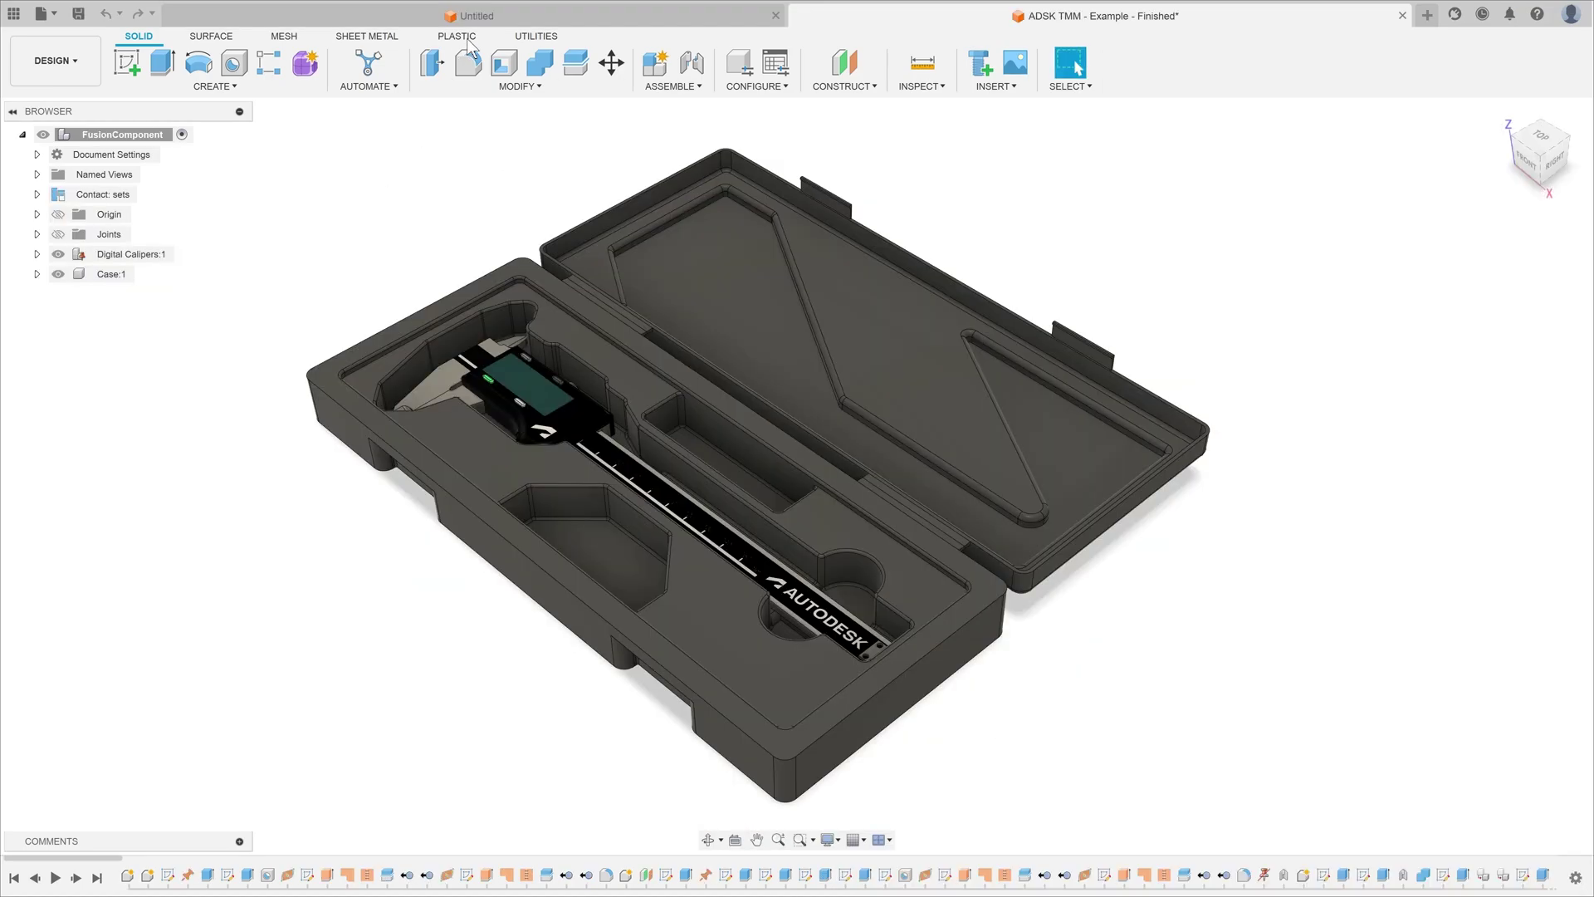
- Run Design Advice on the case for wall thickness, then view its draft analysis
{"action": "left_click", "coordinate": [467, 38]}
{"action": "left_click", "coordinate": [1194, 62]}
{"action": "left_click", "coordinate": [1468, 347]}
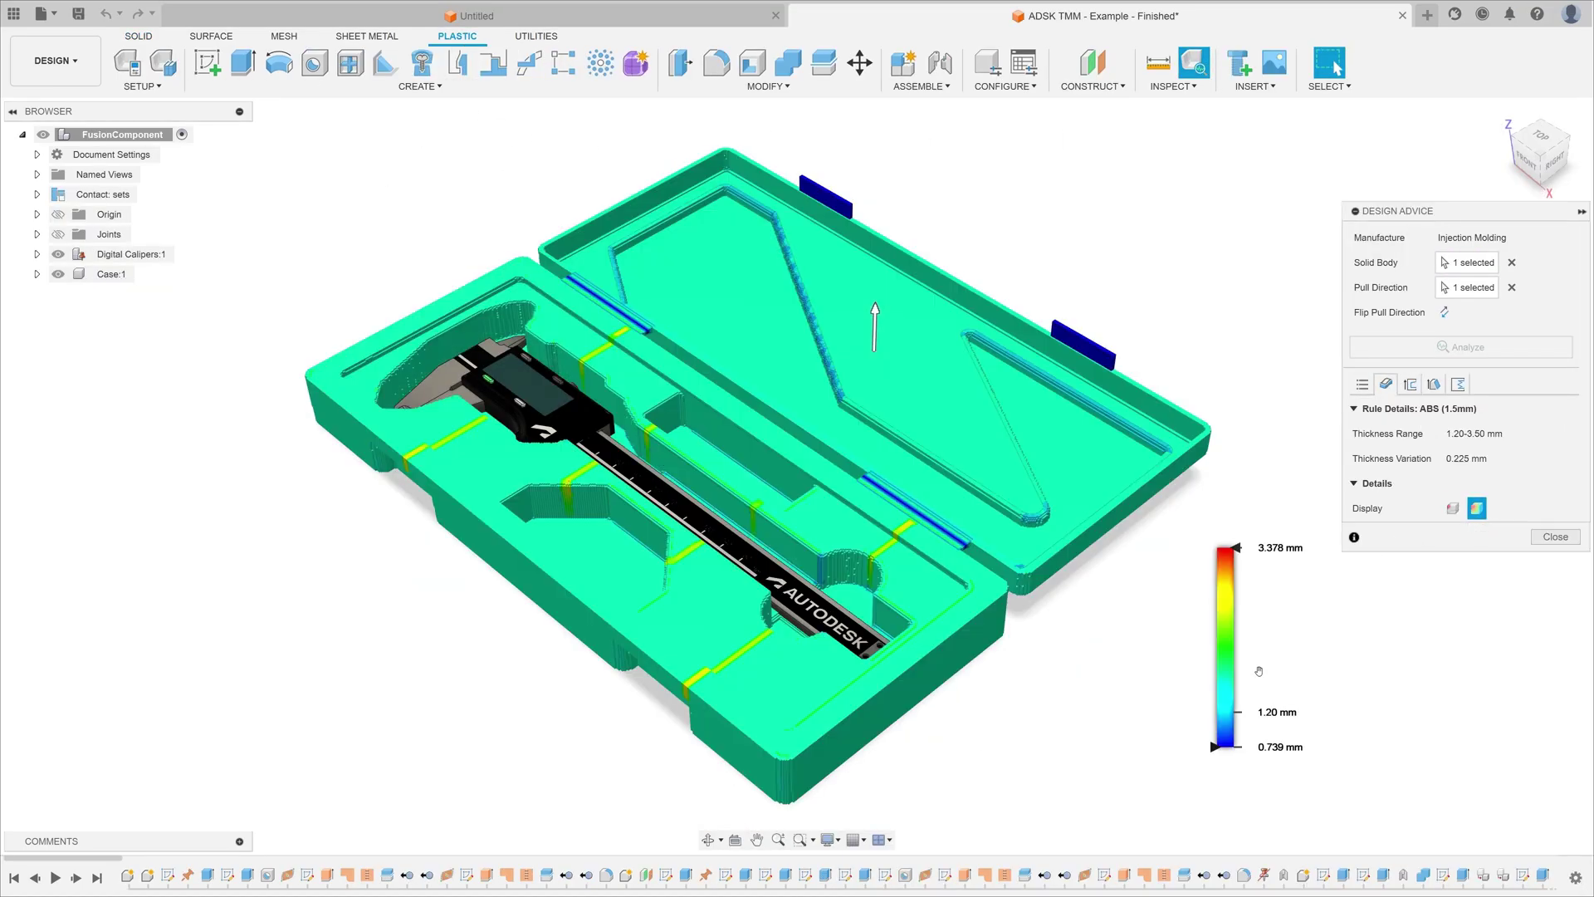
{"action": "left_click", "coordinate": [1434, 384]}
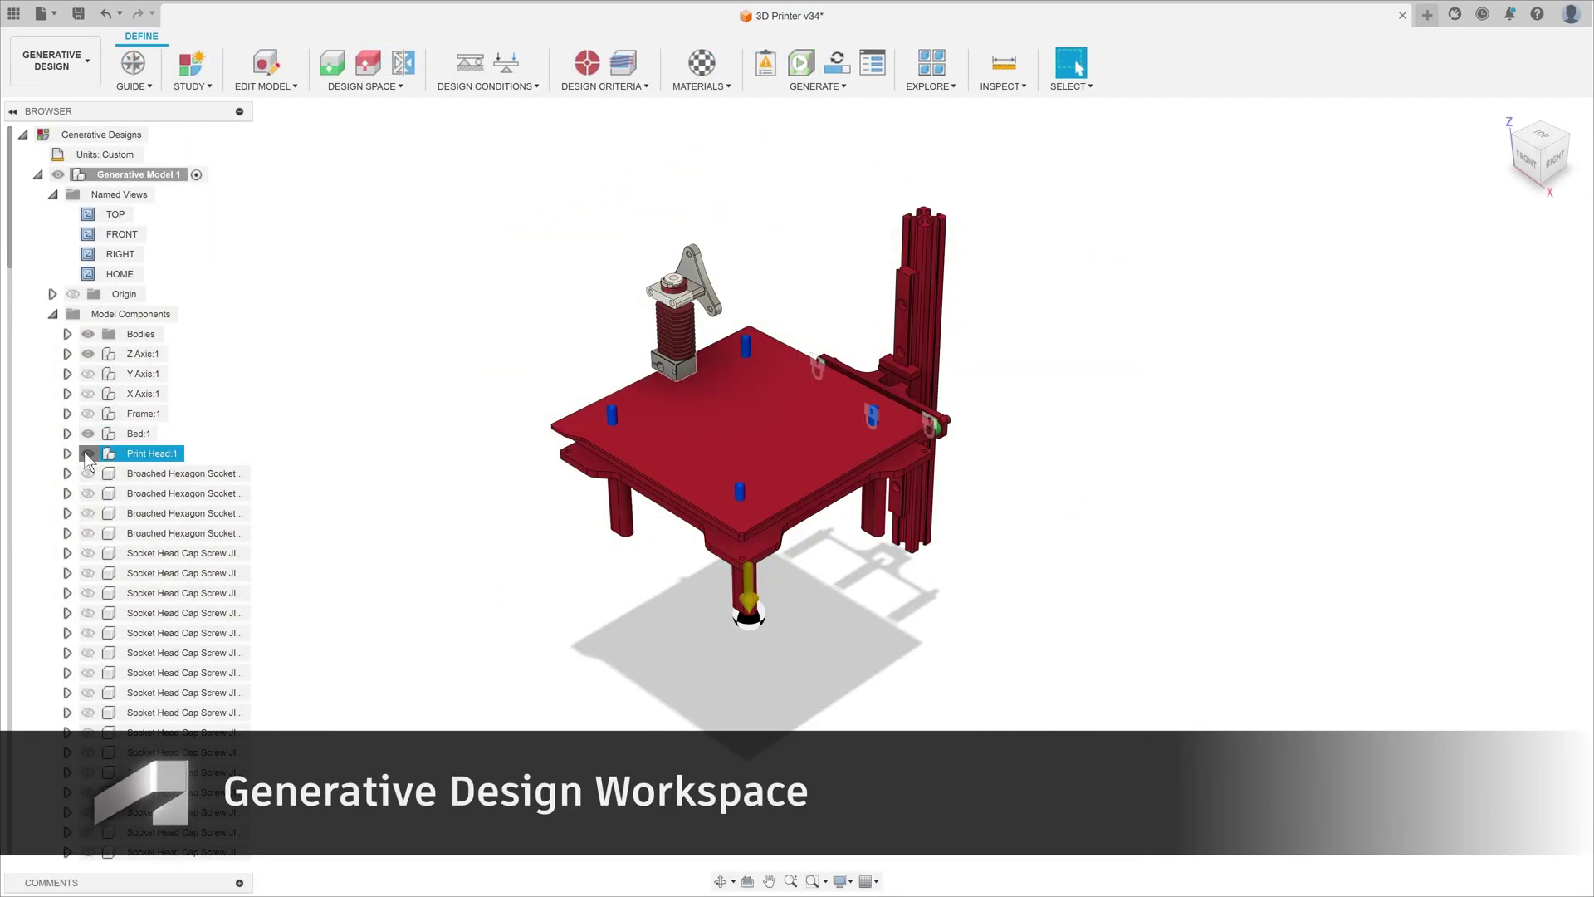
- Hide the Print Head and Obstacle Geometry, then explore the generated outcomes
{"action": "left_click", "coordinate": [88, 453]}
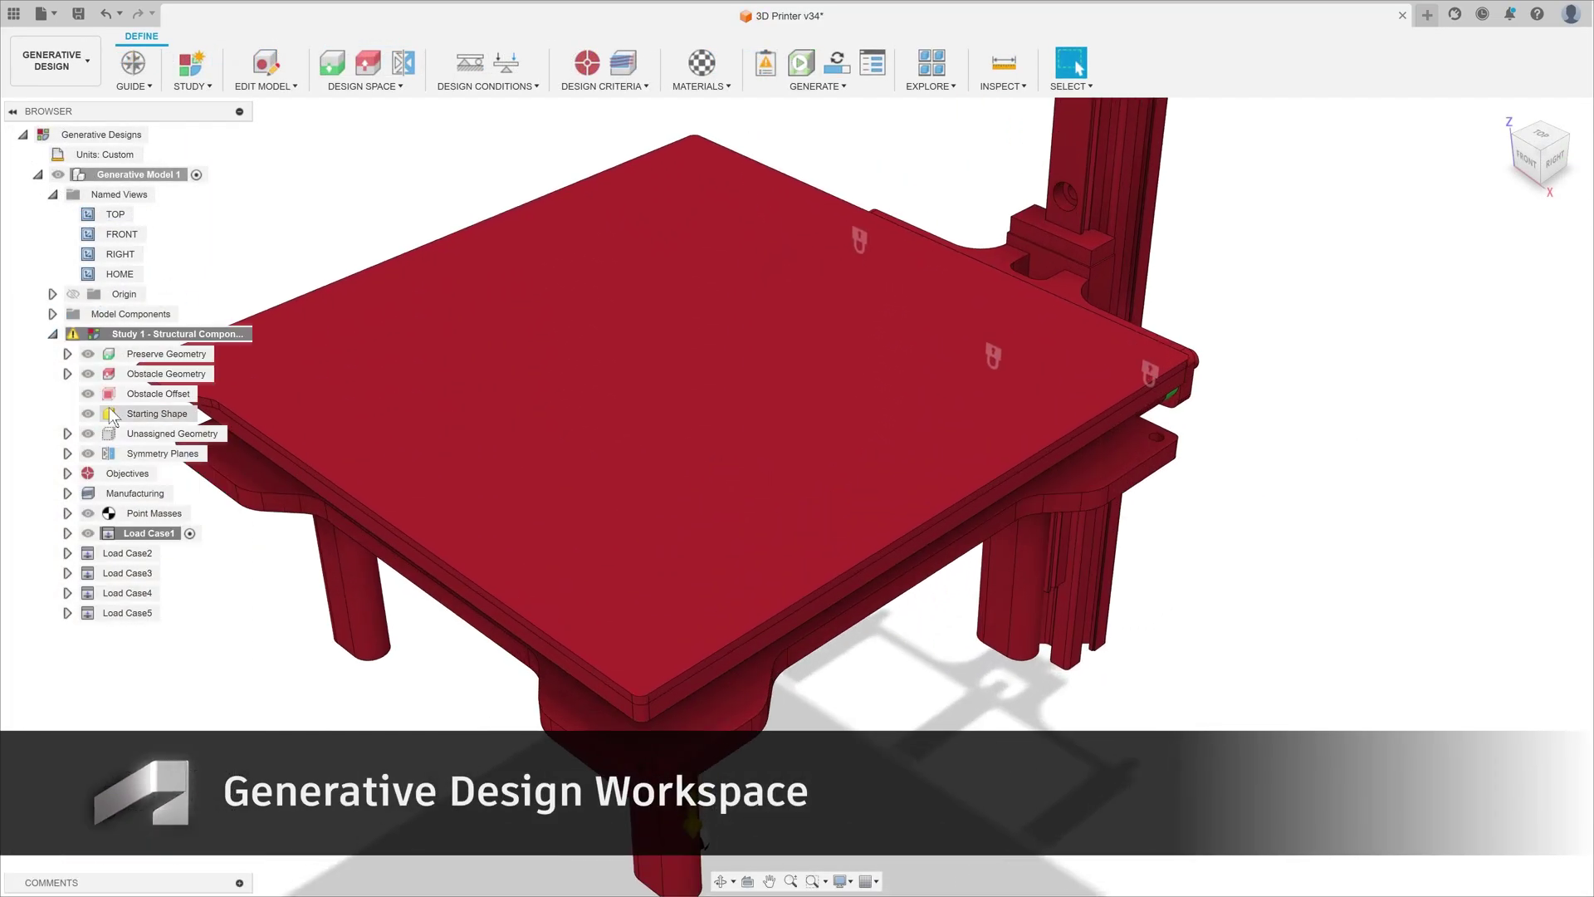
{"action": "left_click", "coordinate": [90, 376]}
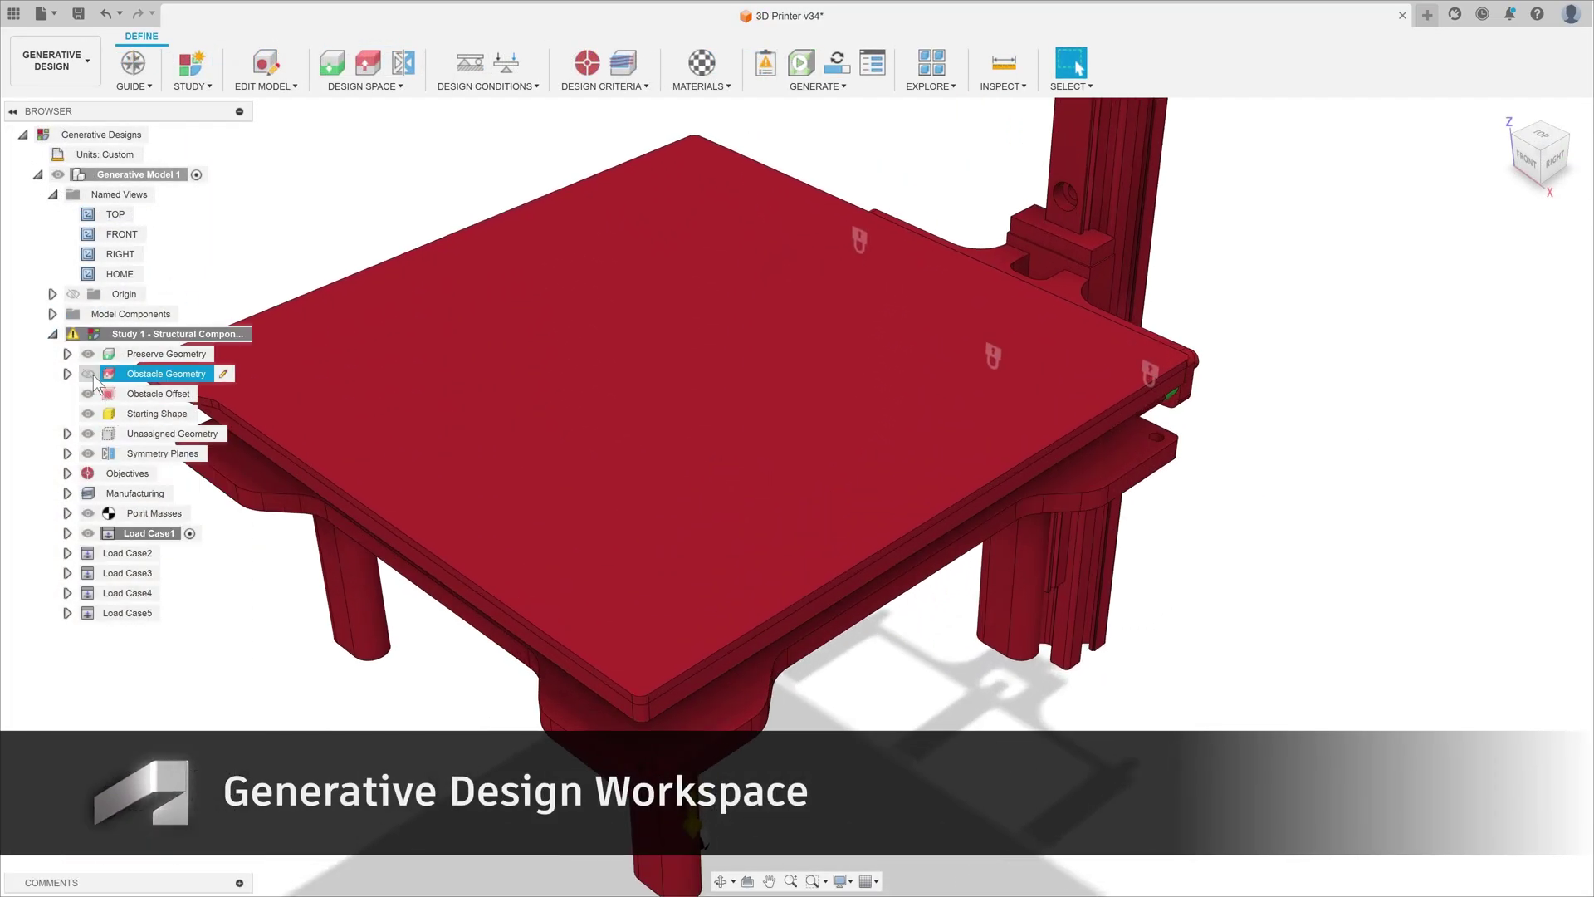
{"action": "left_click", "coordinate": [88, 374]}
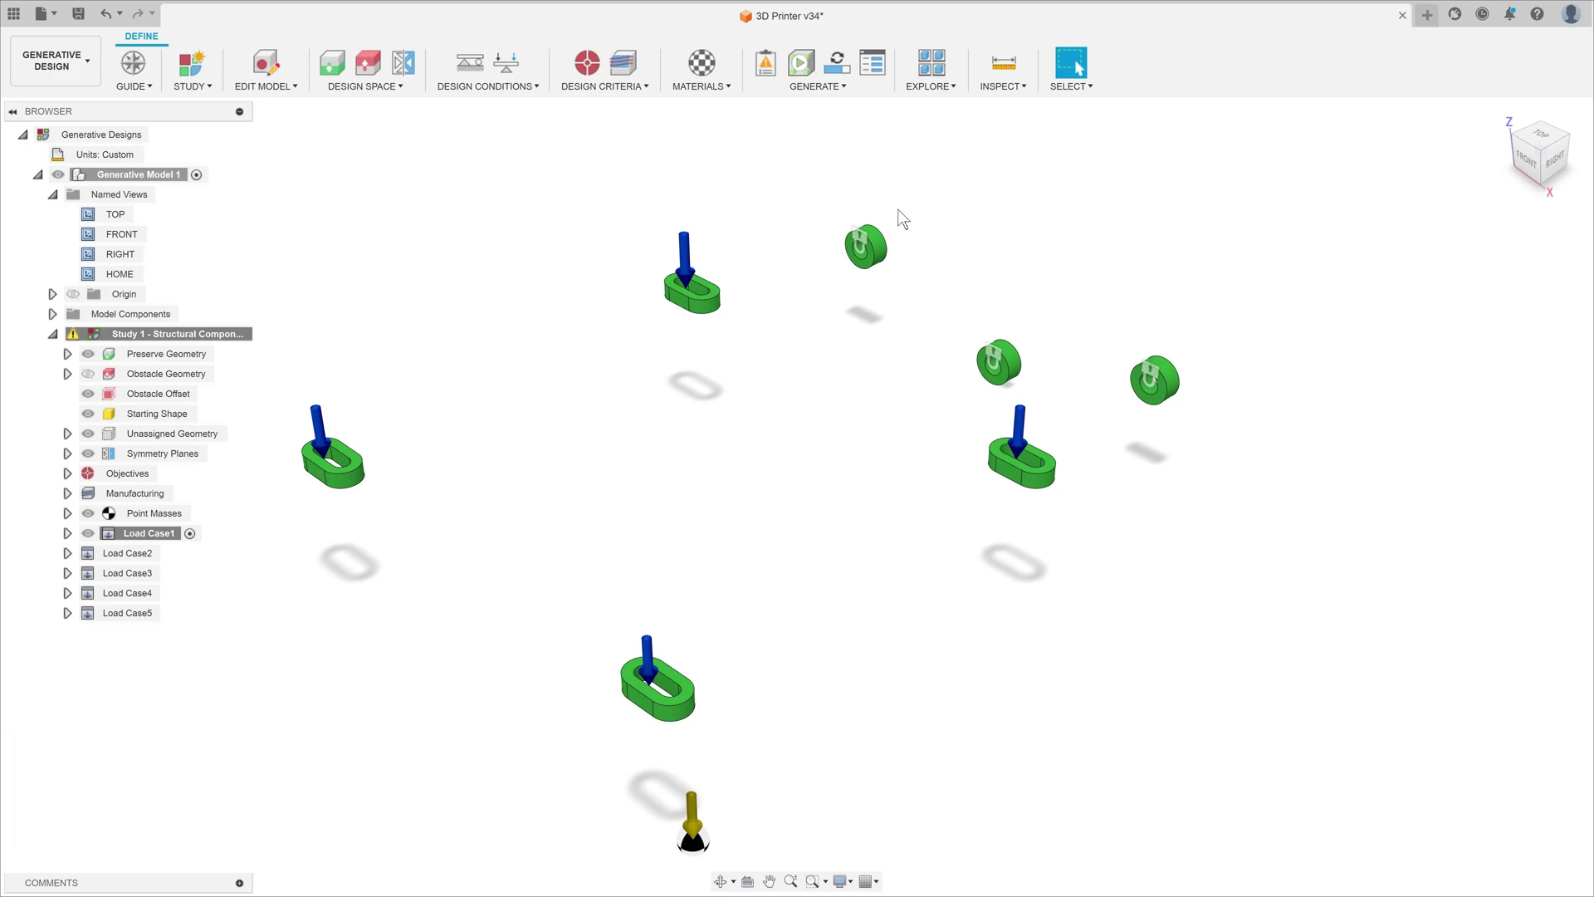
{"action": "left_click", "coordinate": [936, 75]}
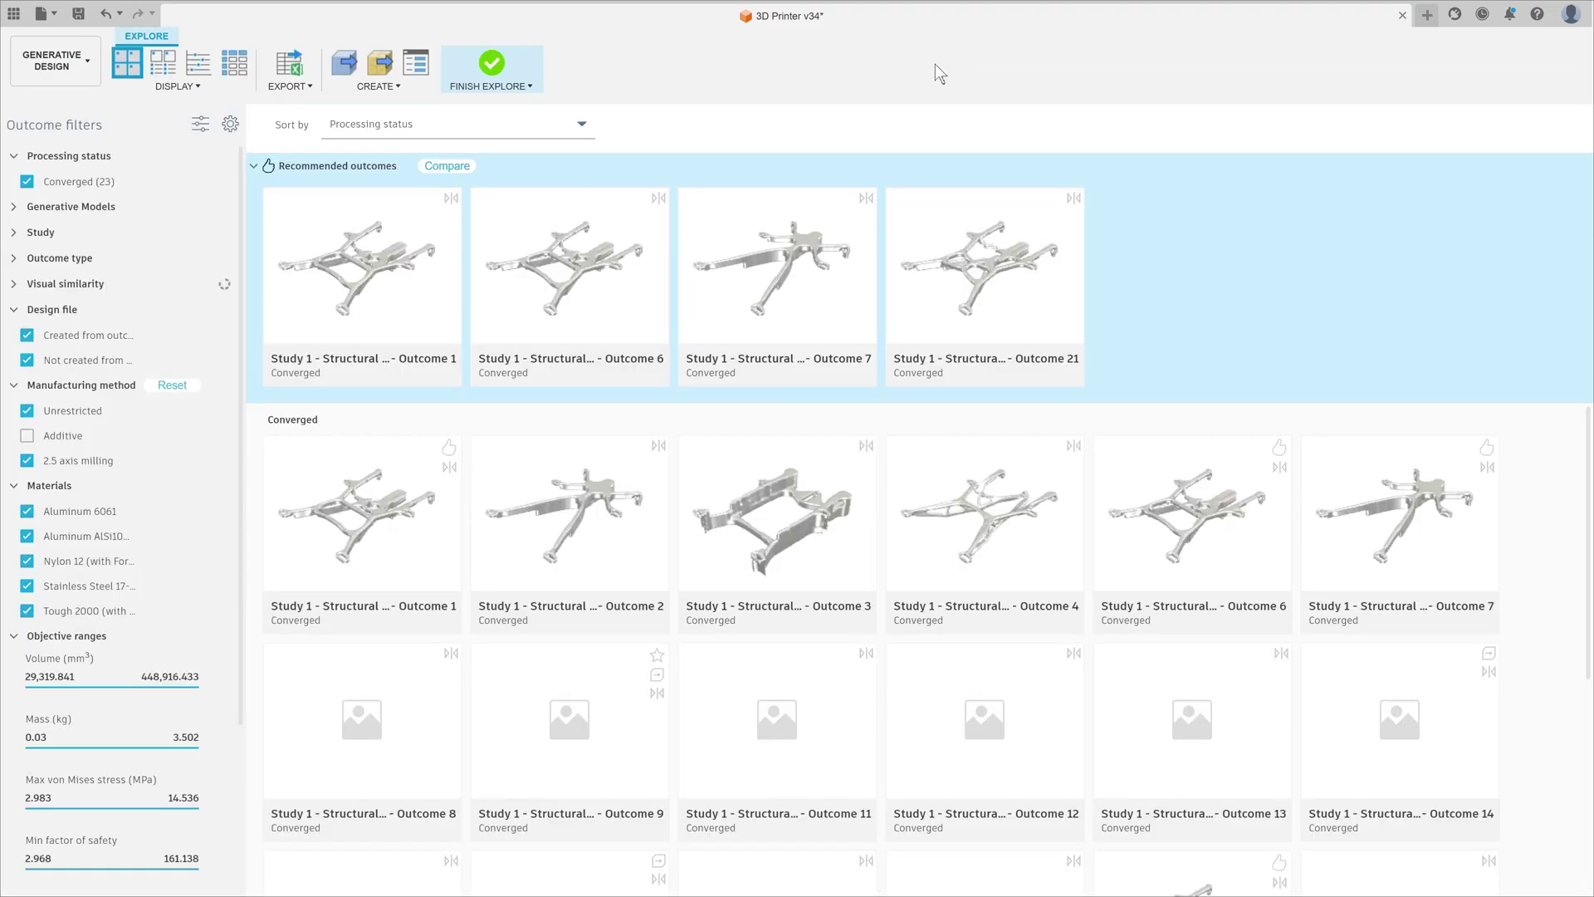
- Open Outcome 1 and orbit it to edge-on and isometric top views
{"action": "double_click", "coordinate": [390, 281]}
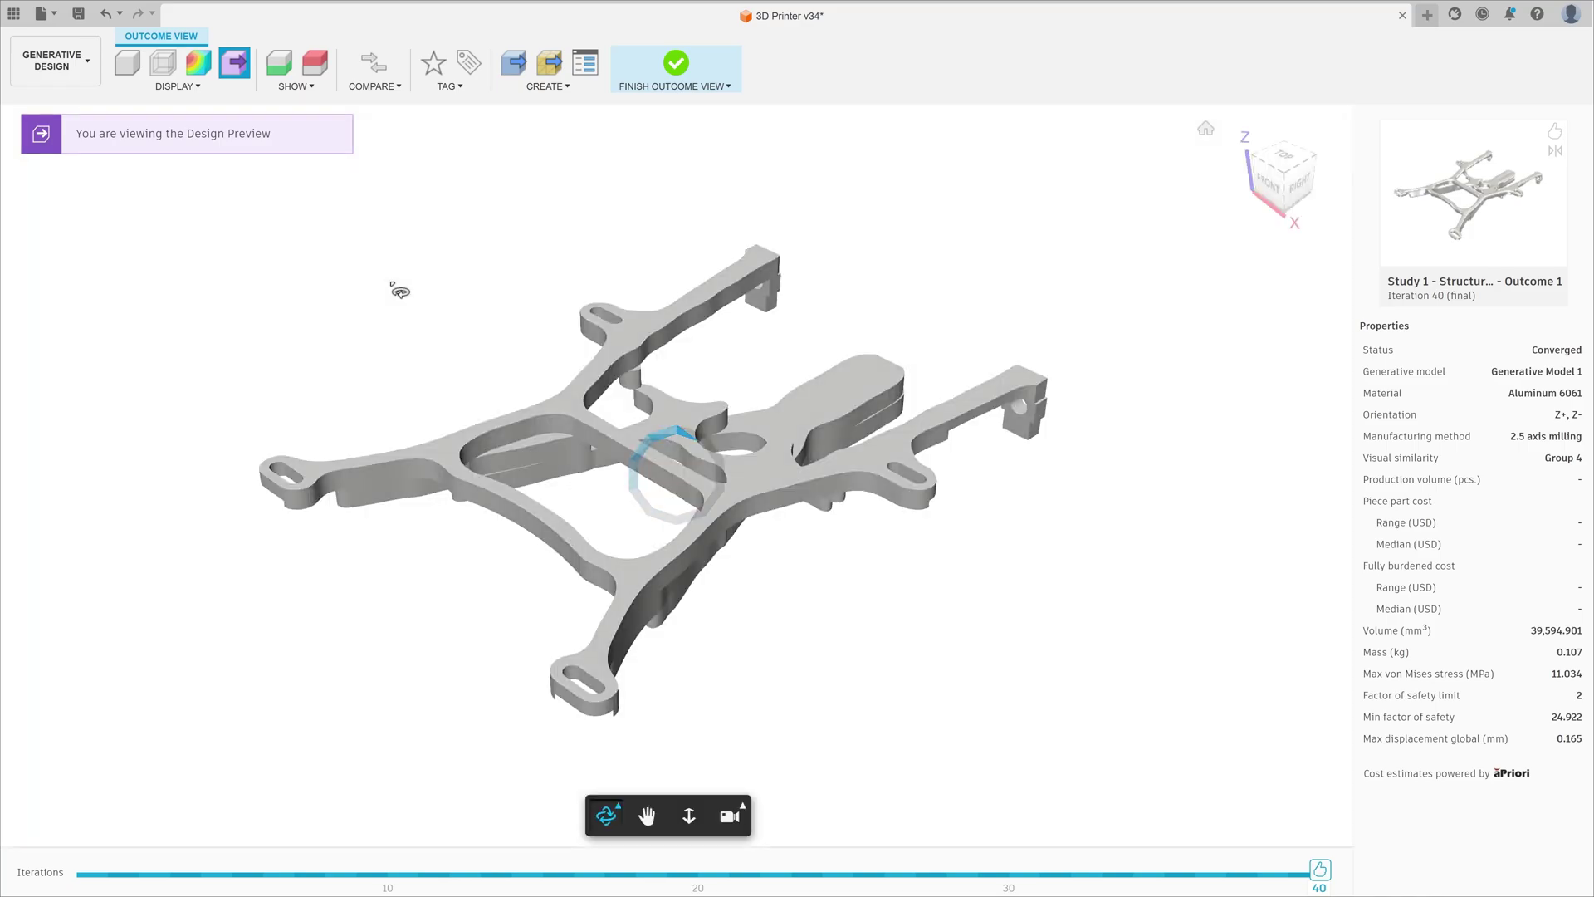
{"action": "middle_click_drag", "start_coordinate": [398, 285], "coordinate": [899, 311], "text": "shift"}
{"action": "left_click_drag", "start_coordinate": [899, 311], "coordinate": [631, 472]}
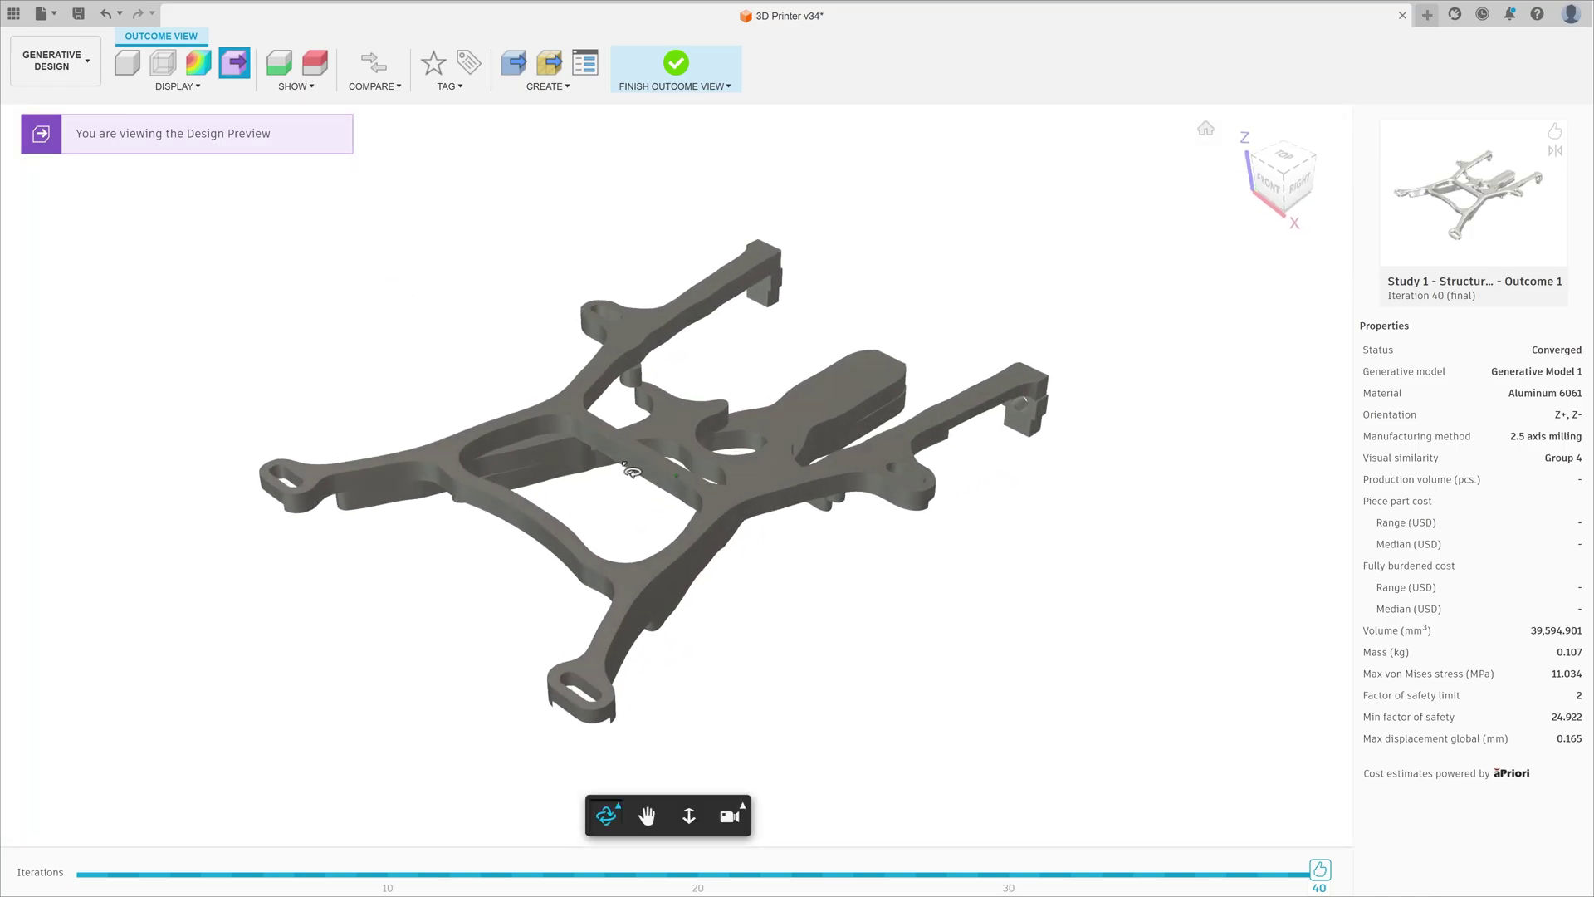
- Leave the outcome view, show the scatter plot, and select a Nylon 12 outcome
{"action": "left_click", "coordinate": [676, 65]}
{"action": "left_click", "coordinate": [199, 65]}
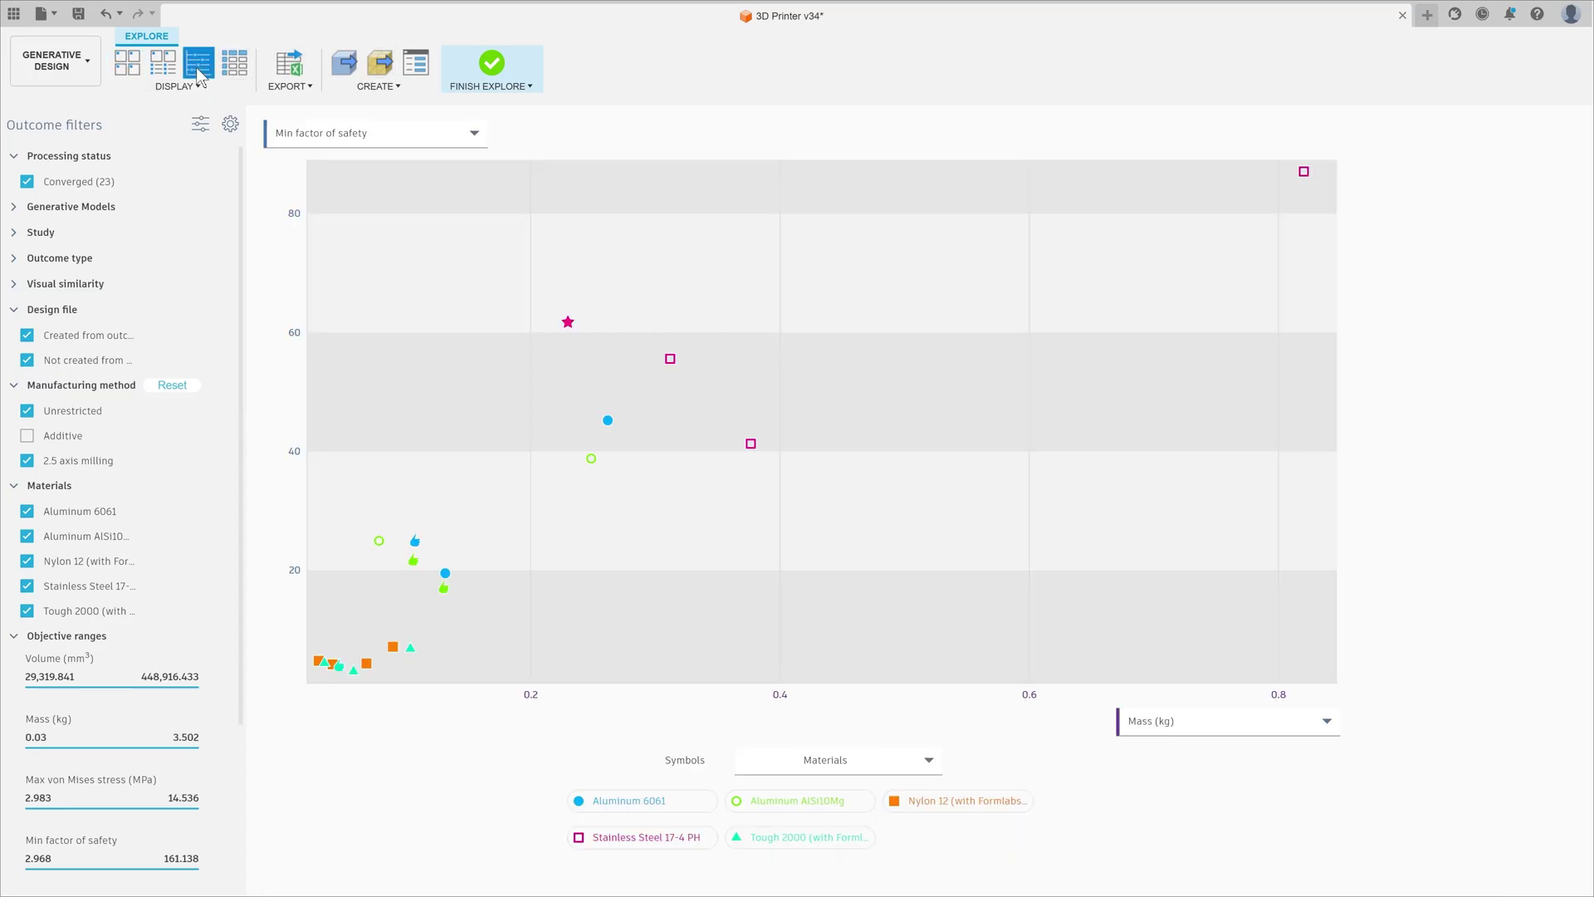
{"action": "left_click", "coordinate": [366, 663]}
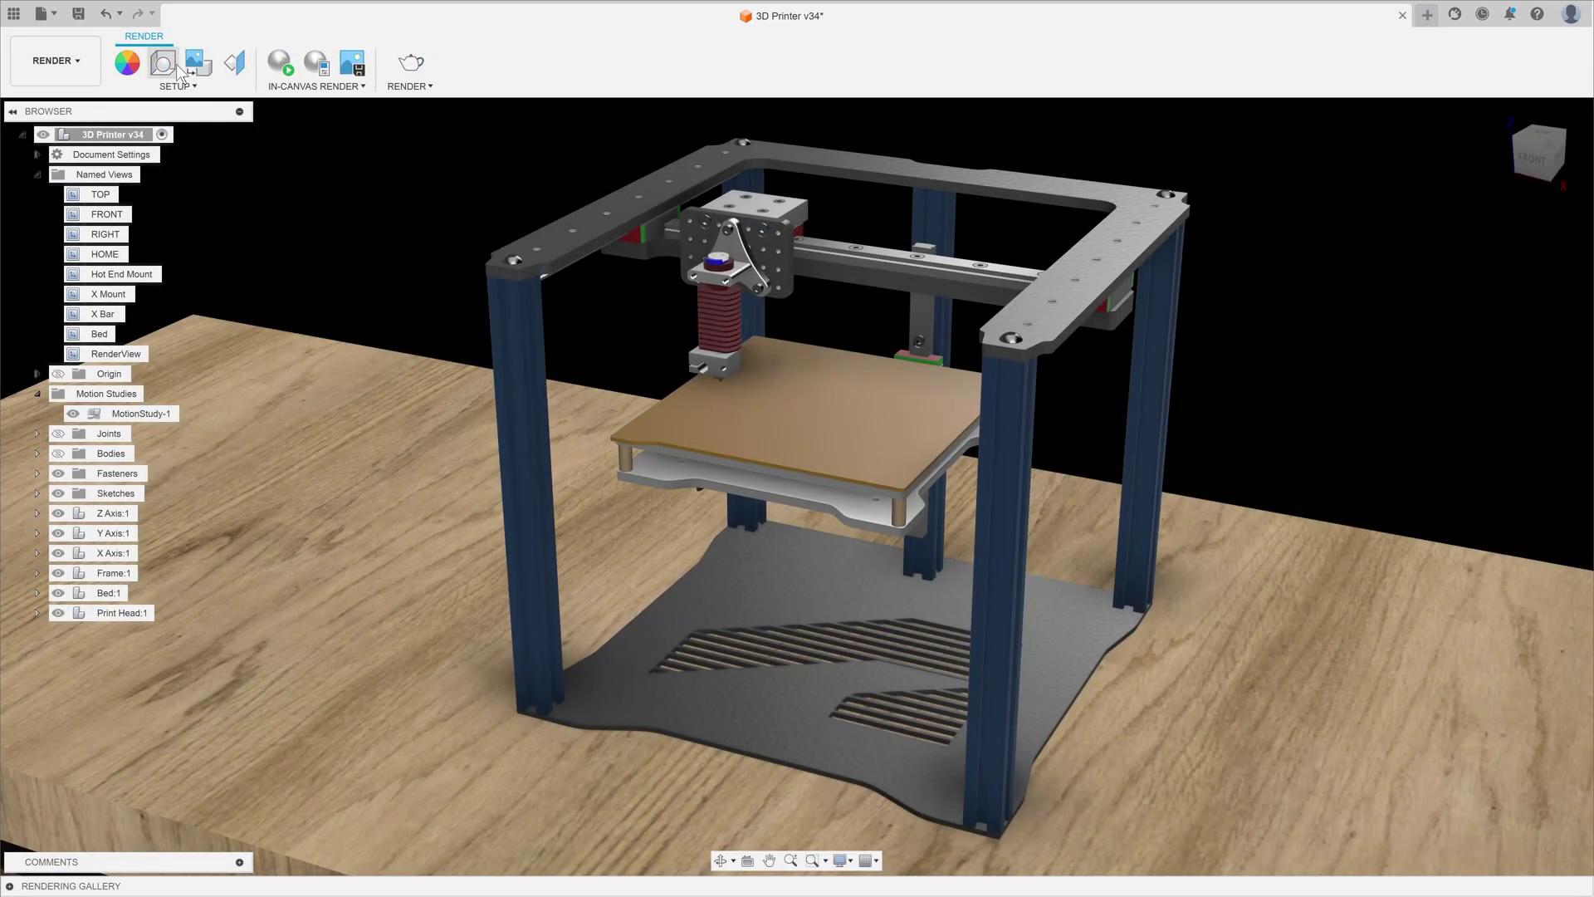
- Rotate the scene environment to -10.5 degrees and start an in-canvas render
{"action": "left_click", "coordinate": [177, 67]}
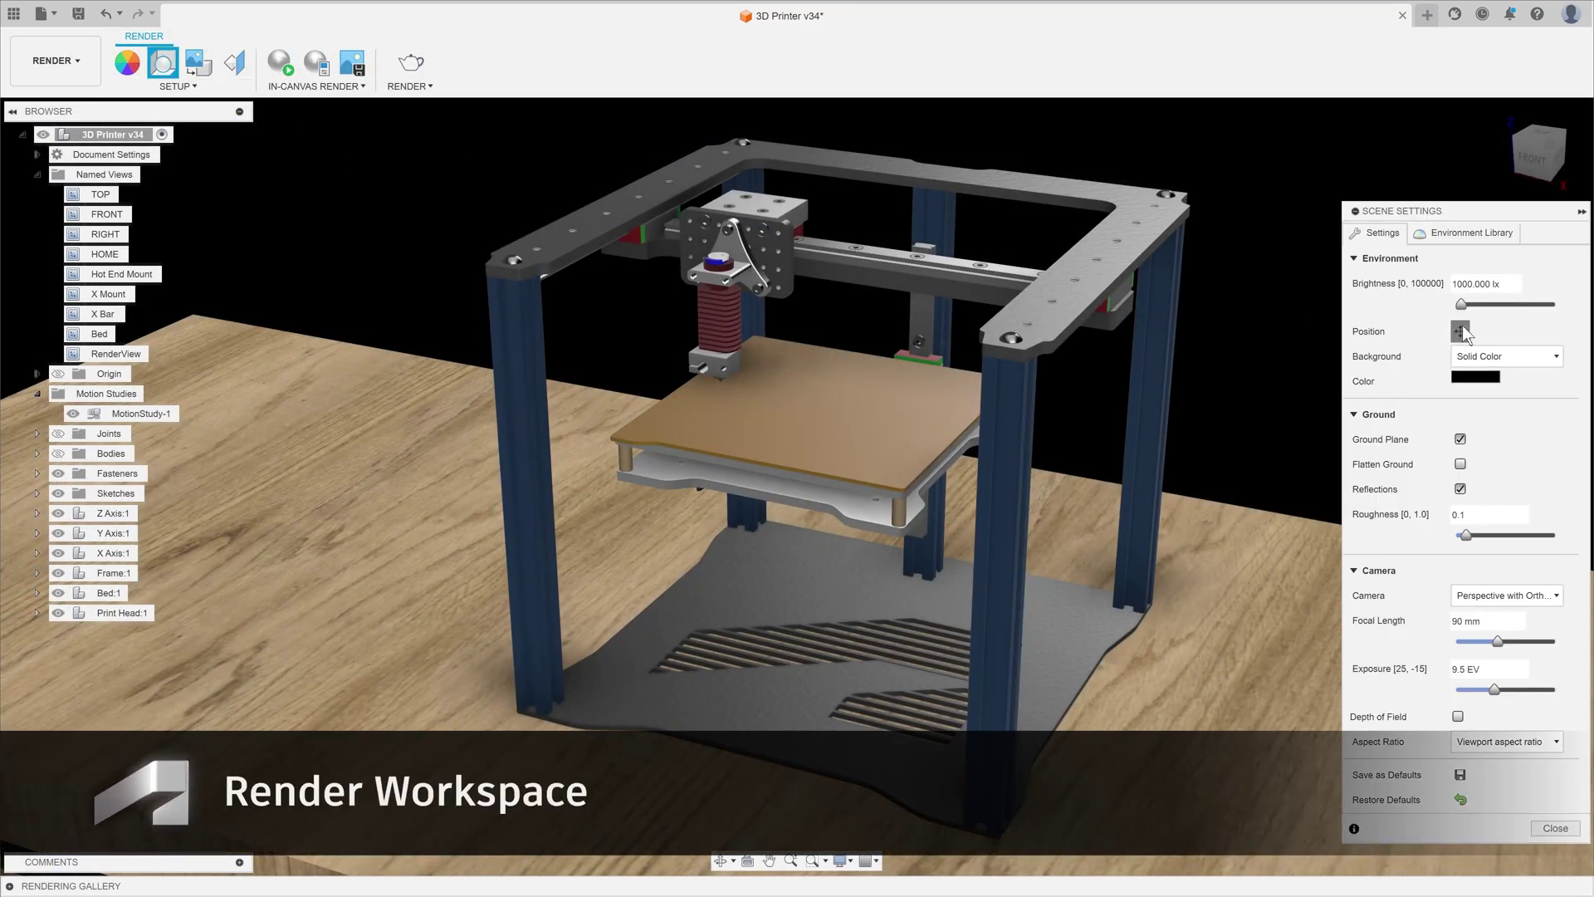
{"action": "mouse_move", "coordinate": [1227, 812]}
{"action": "left_mouse_down"}
{"action": "mouse_move", "coordinate": [1190, 820]}
{"action": "mouse_move", "coordinate": [1203, 825]}
{"action": "left_mouse_up"}
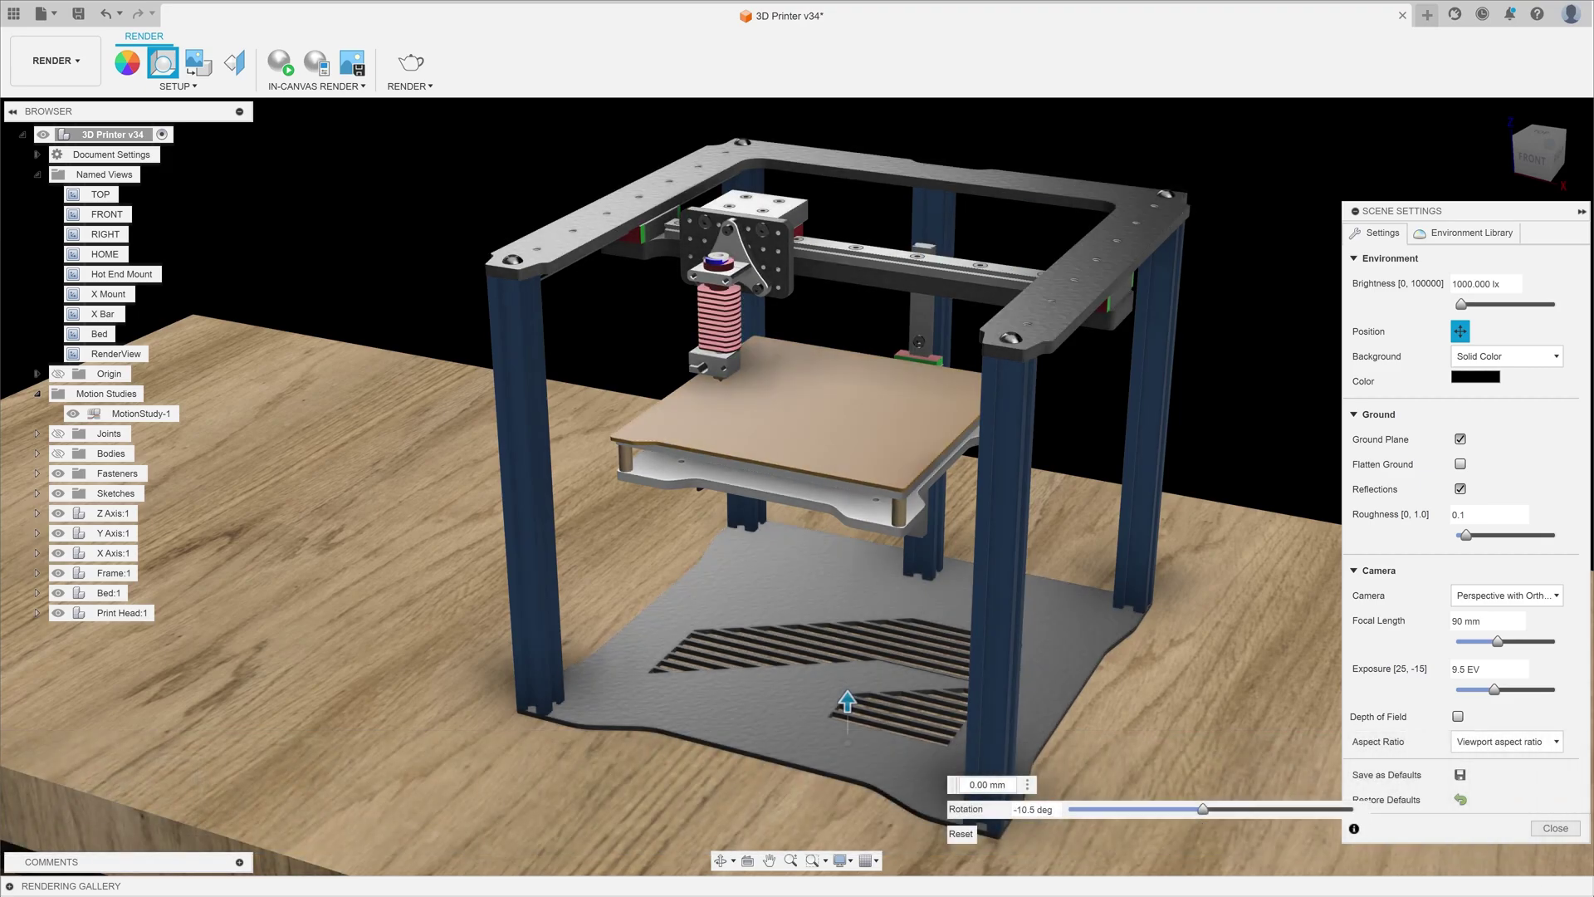
{"action": "left_click", "coordinate": [1553, 828]}
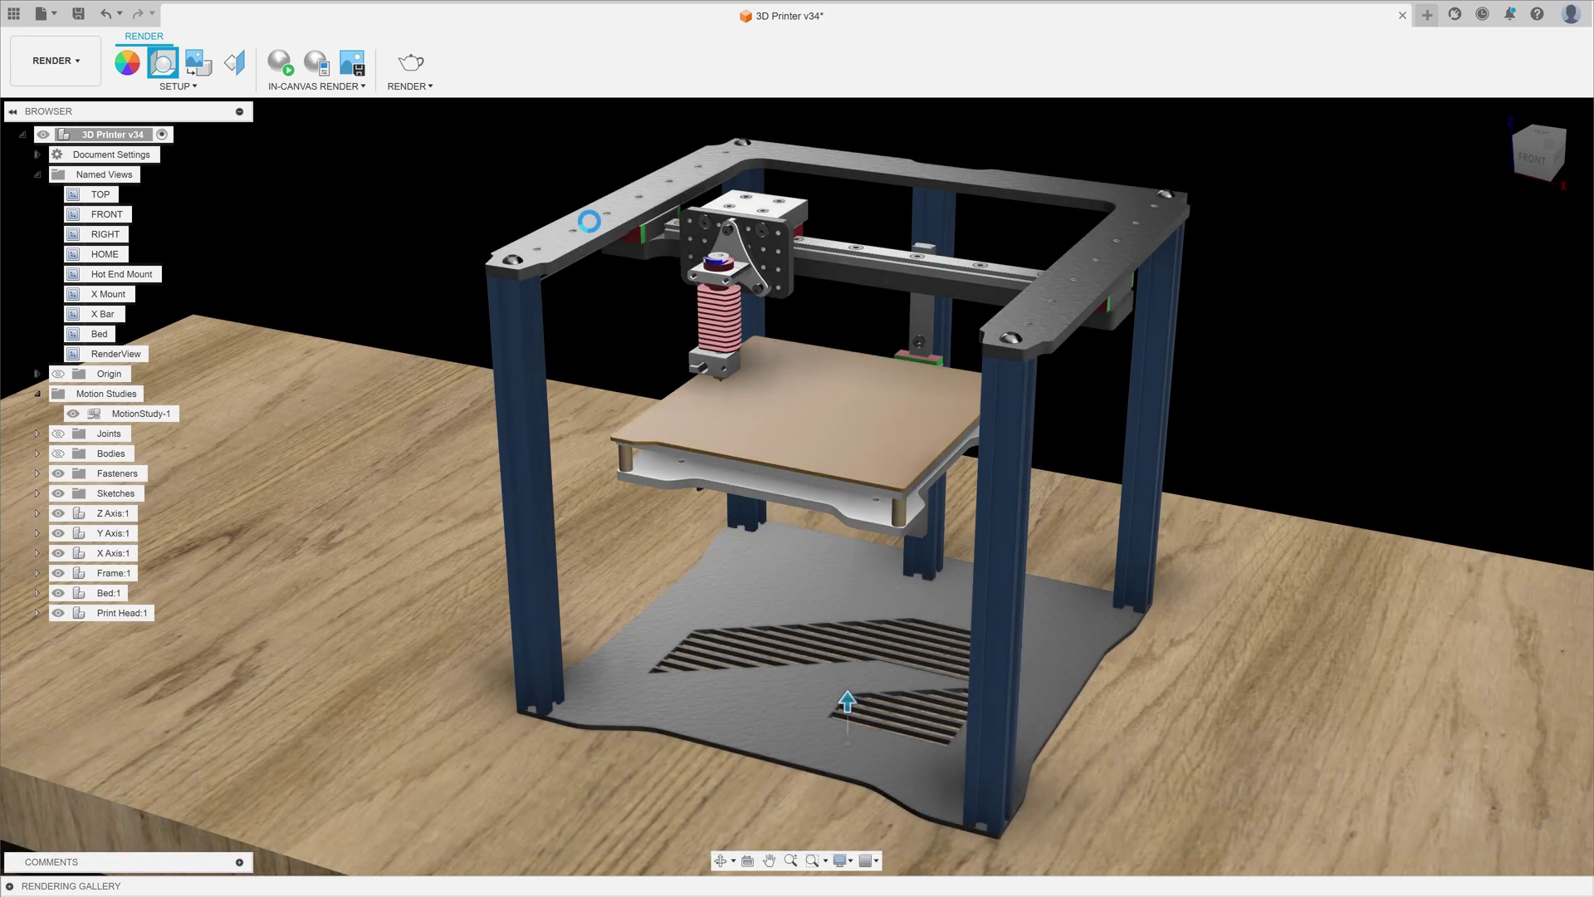
{"action": "left_click", "coordinate": [282, 63]}
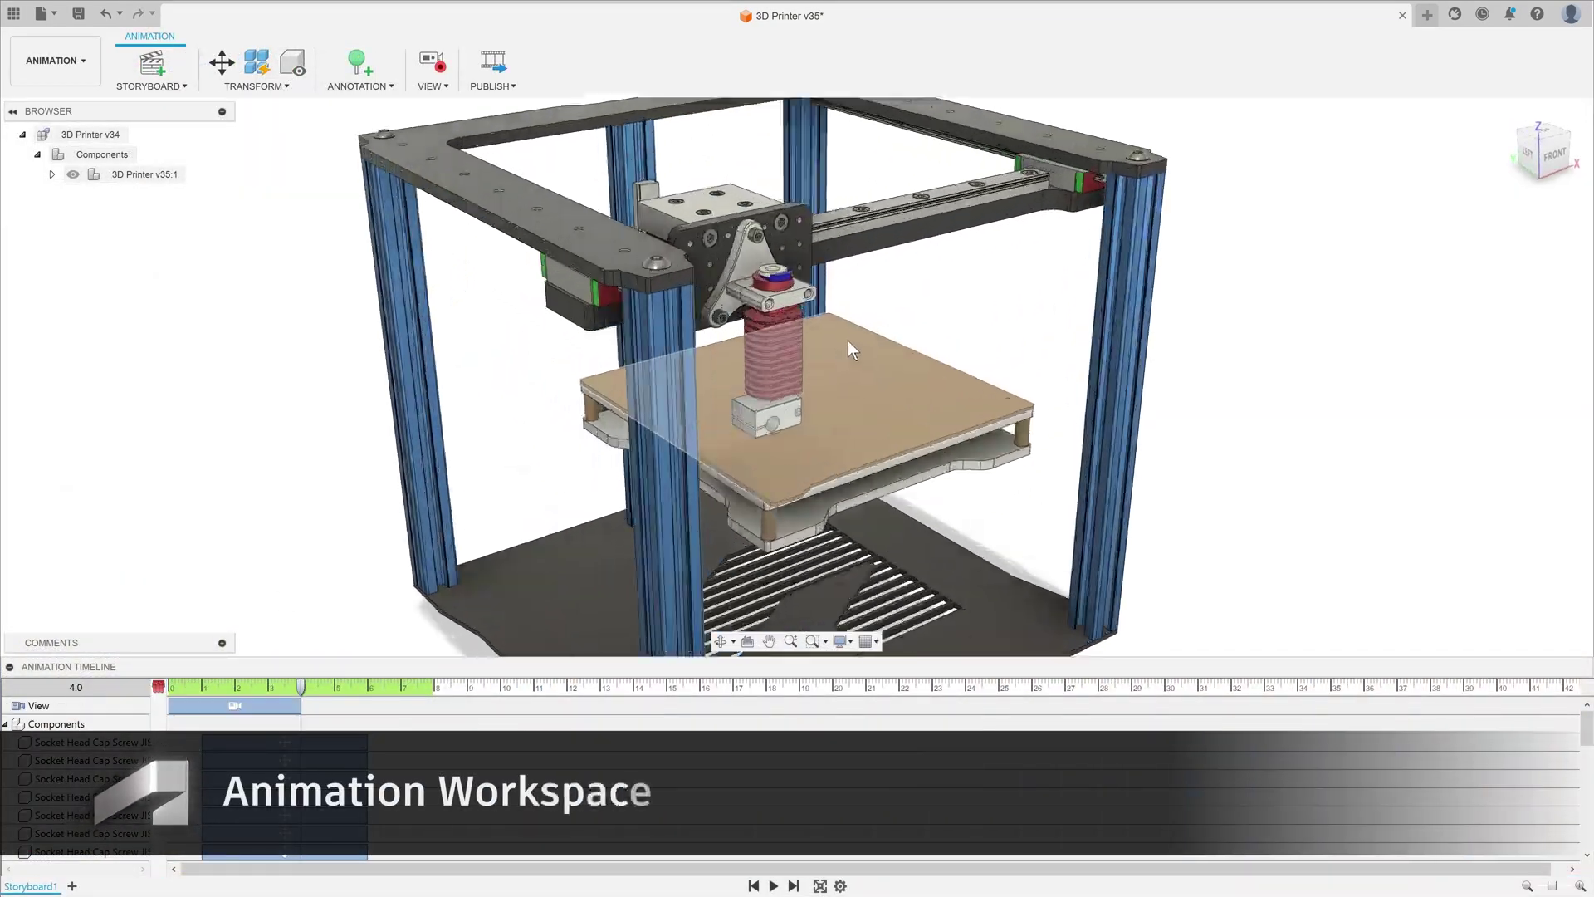
- Rewind the storyboard to the start and play the animation
{"action": "left_click", "coordinate": [754, 885]}
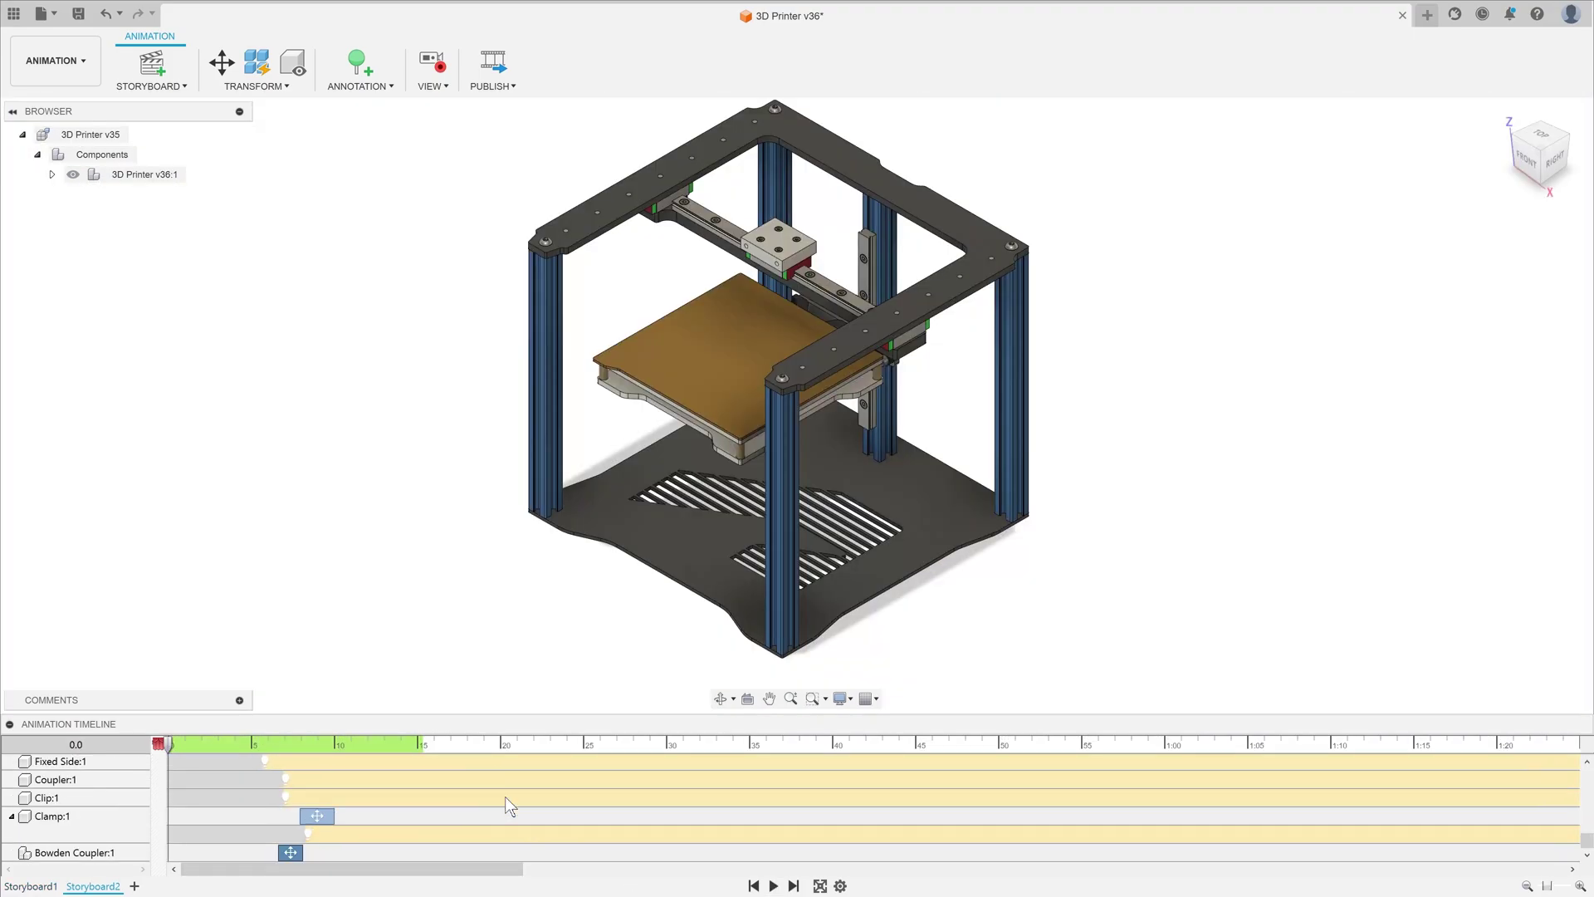
{"action": "left_click", "coordinate": [773, 886]}
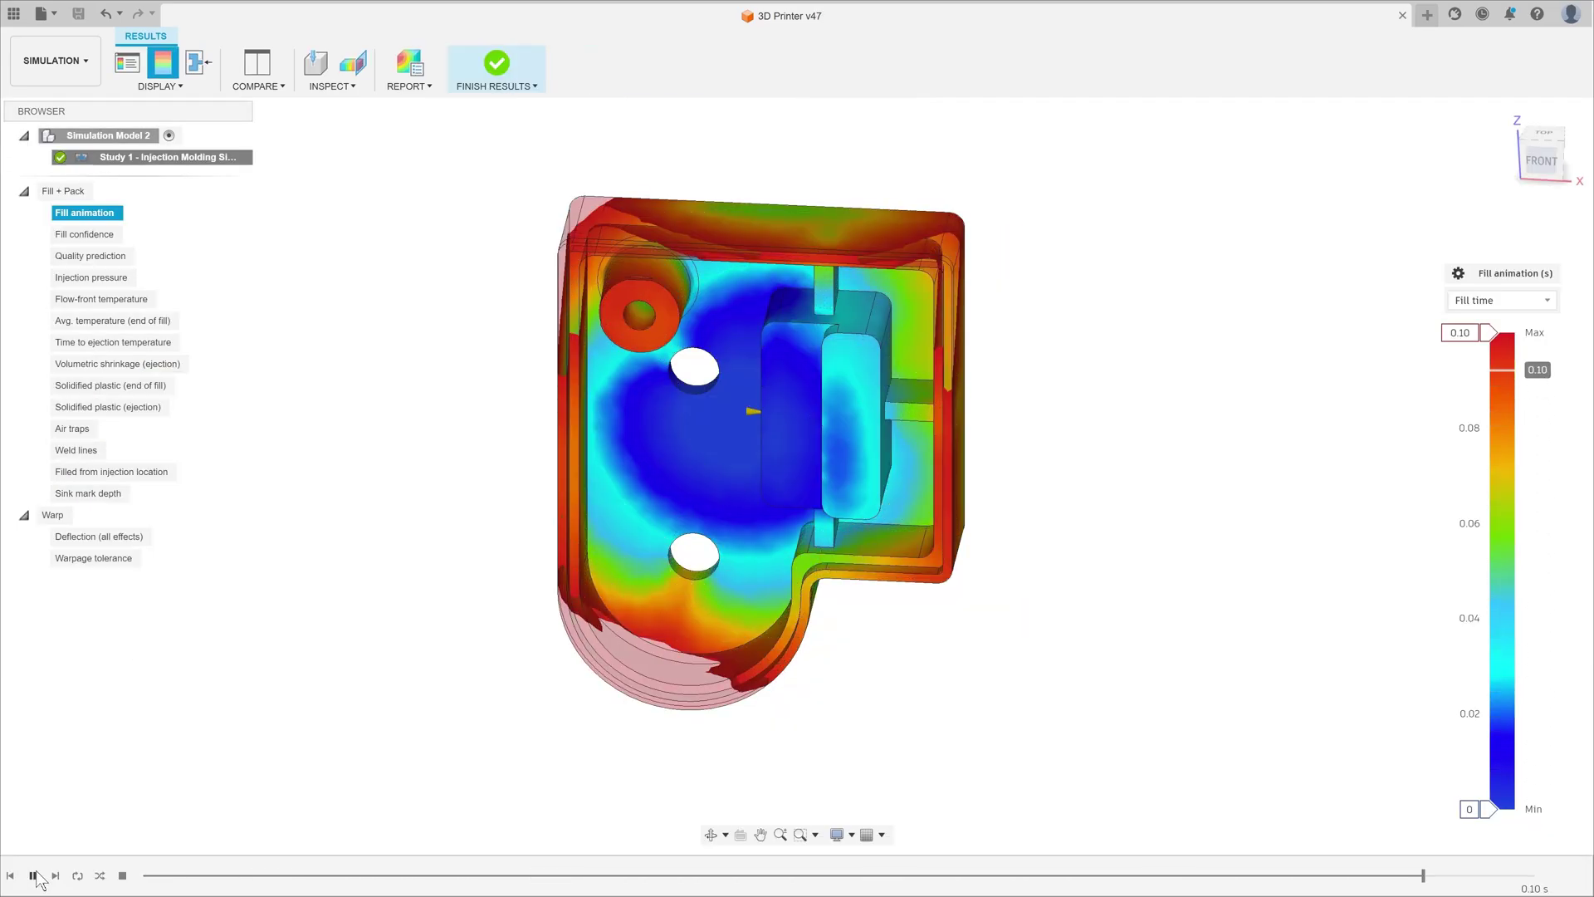
- Show the results dashboard and raise the lower display threshold to about 0.15
{"action": "left_click", "coordinate": [198, 62]}
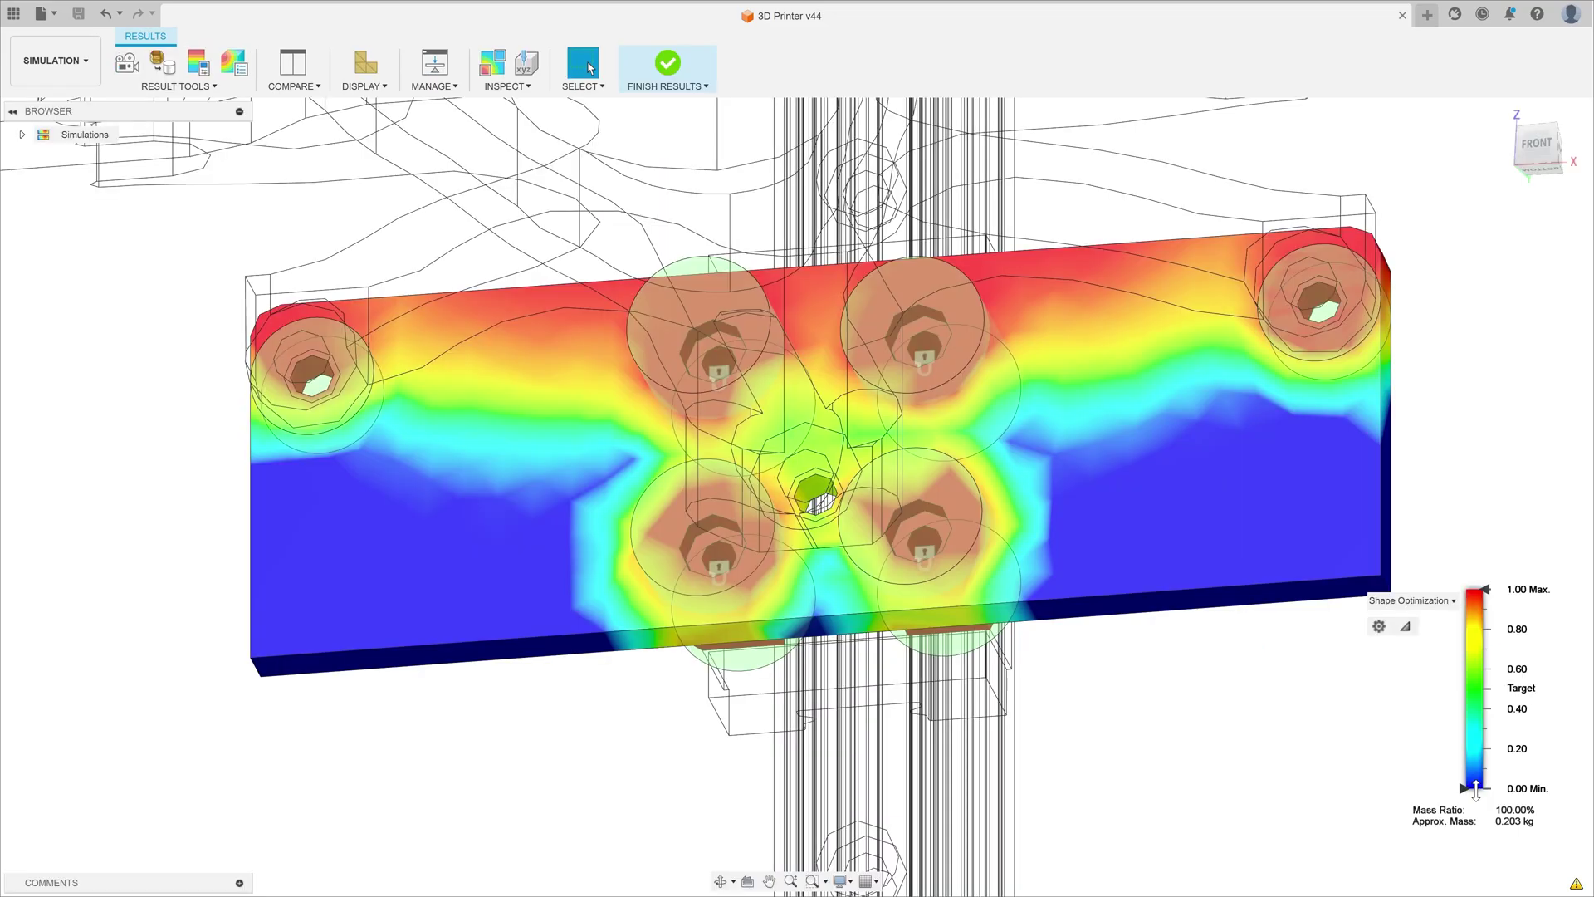
{"action": "mouse_move", "coordinate": [1476, 788]}
{"action": "left_mouse_down"}
{"action": "mouse_move", "coordinate": [1486, 760]}
{"action": "mouse_move", "coordinate": [1486, 784]}
{"action": "left_mouse_up"}
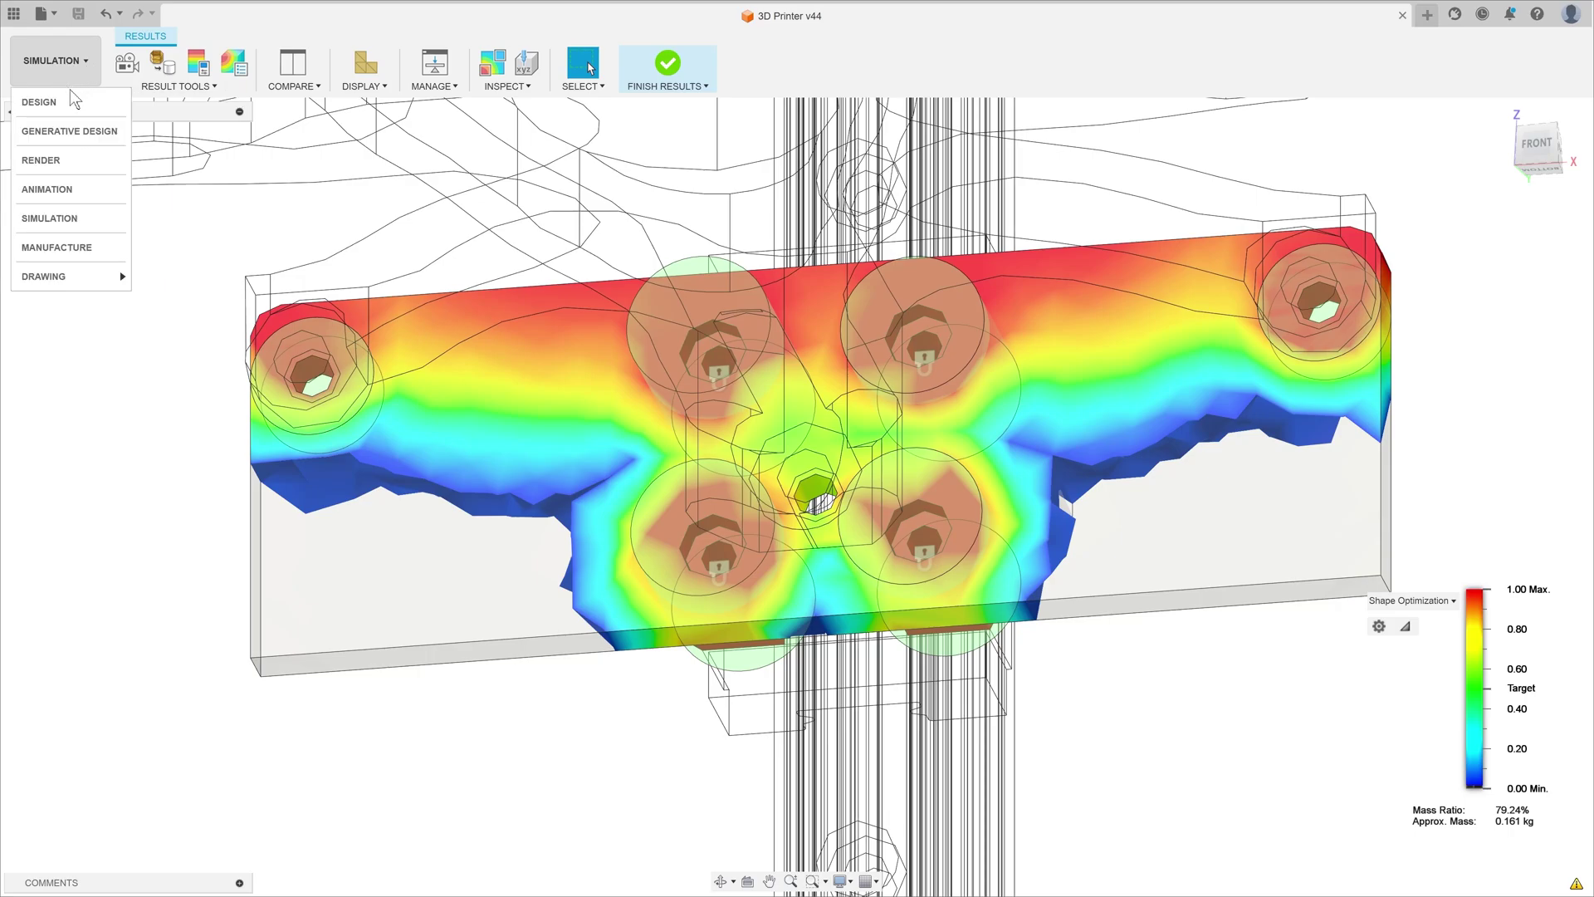
- Back in Design, offset the bracket's curved face by -2 mm and fillet its edges
{"action": "left_click", "coordinate": [72, 101]}
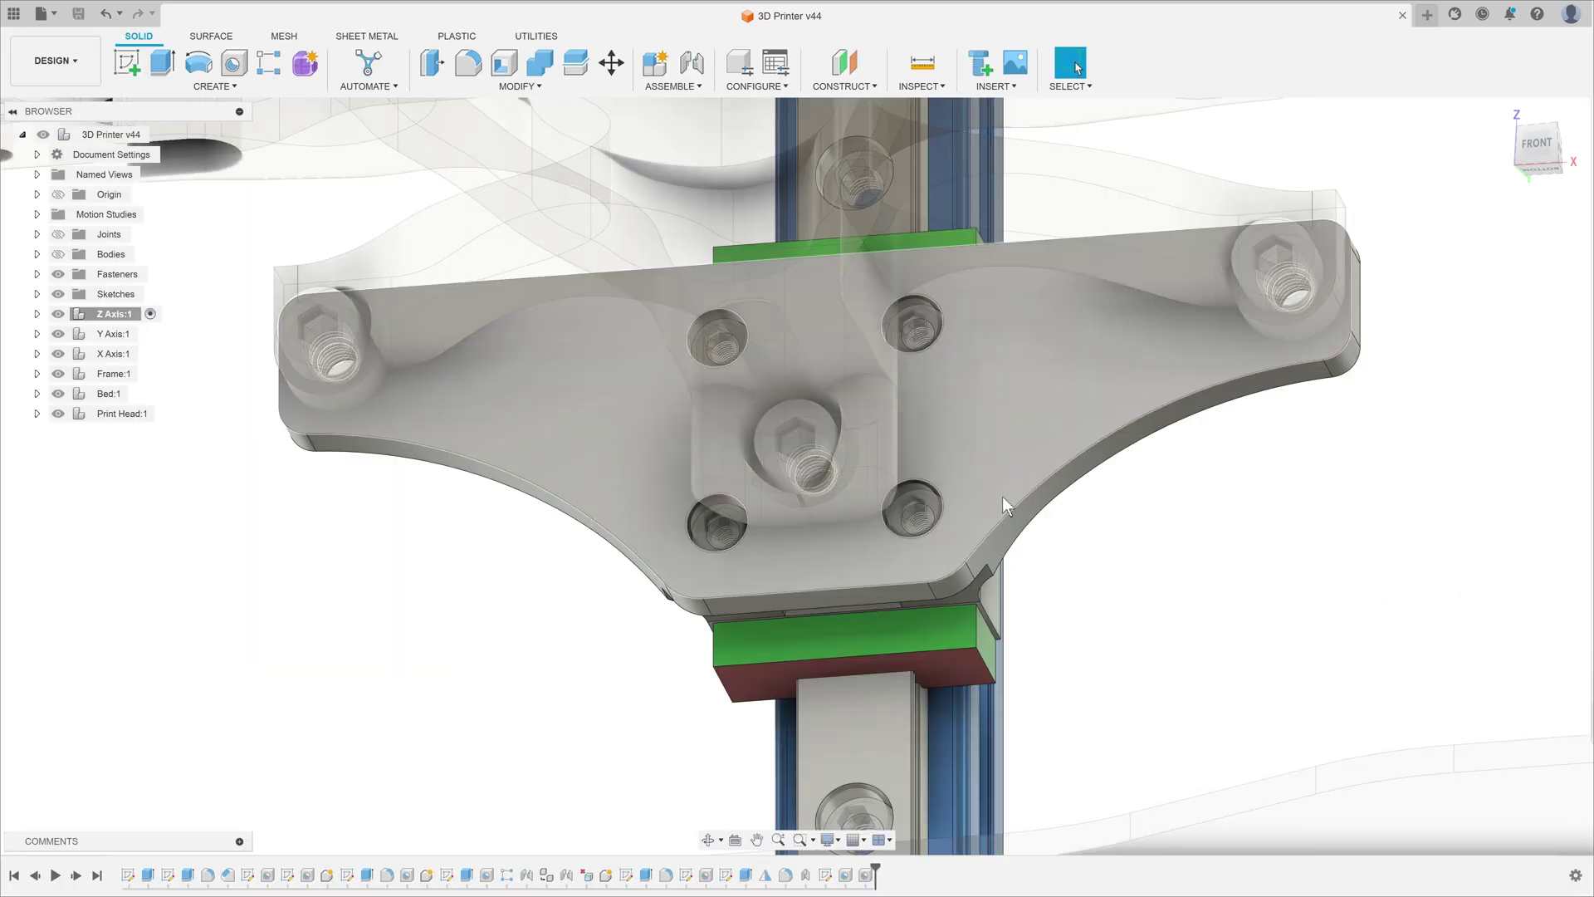
{"action": "key", "text": "q"}
{"action": "left_click", "coordinate": [1054, 484]}
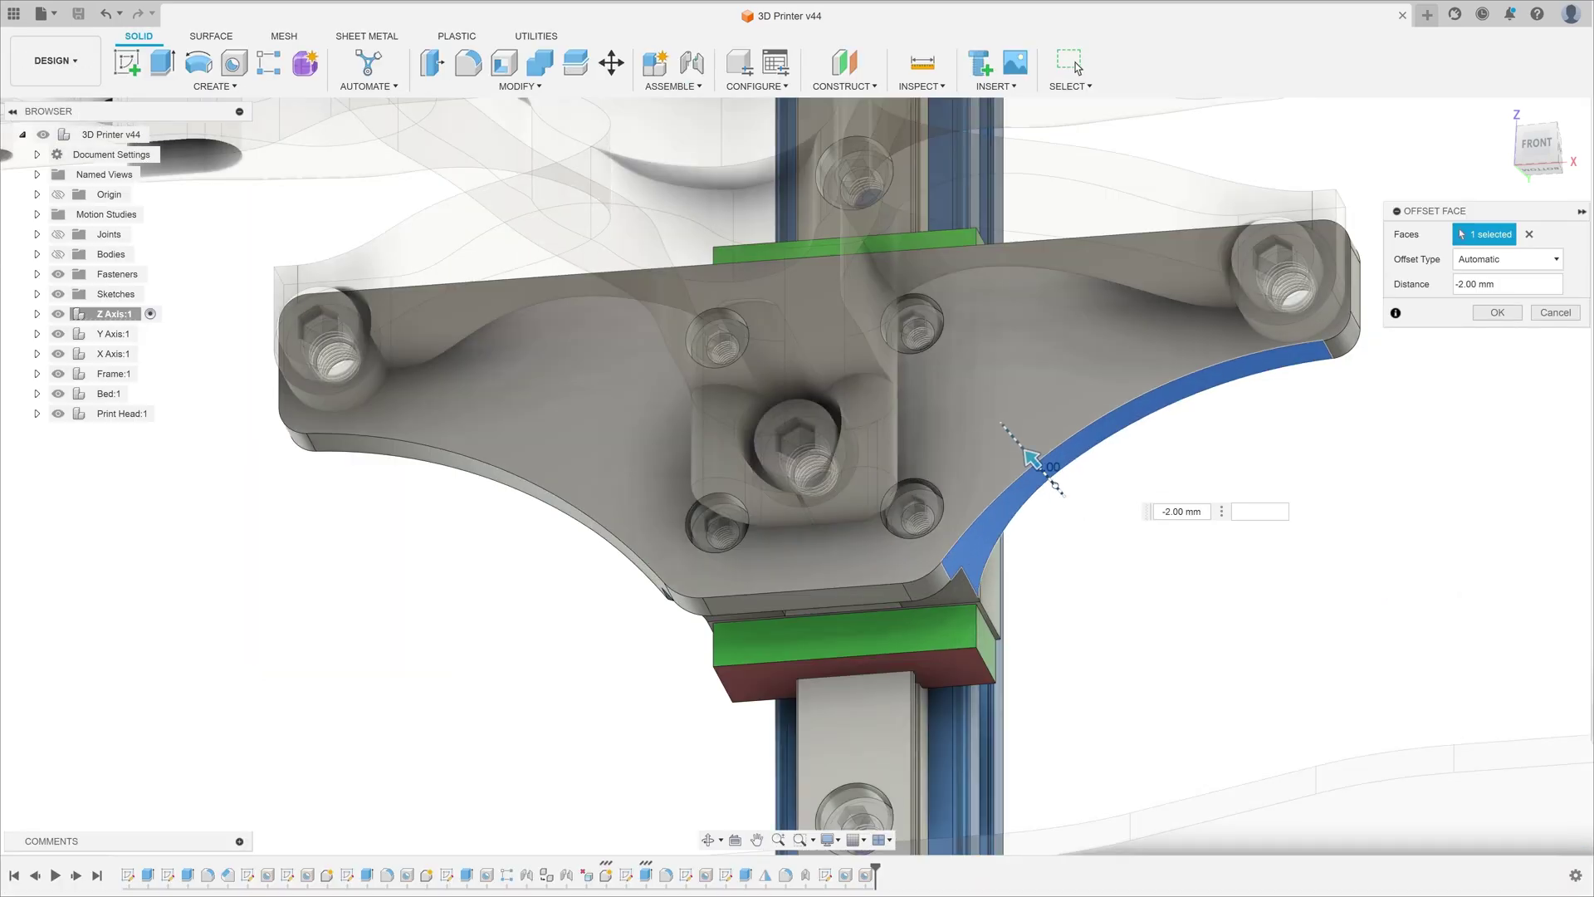
{"action": "key", "text": "Return"}
{"action": "left_click", "coordinate": [440, 453]}
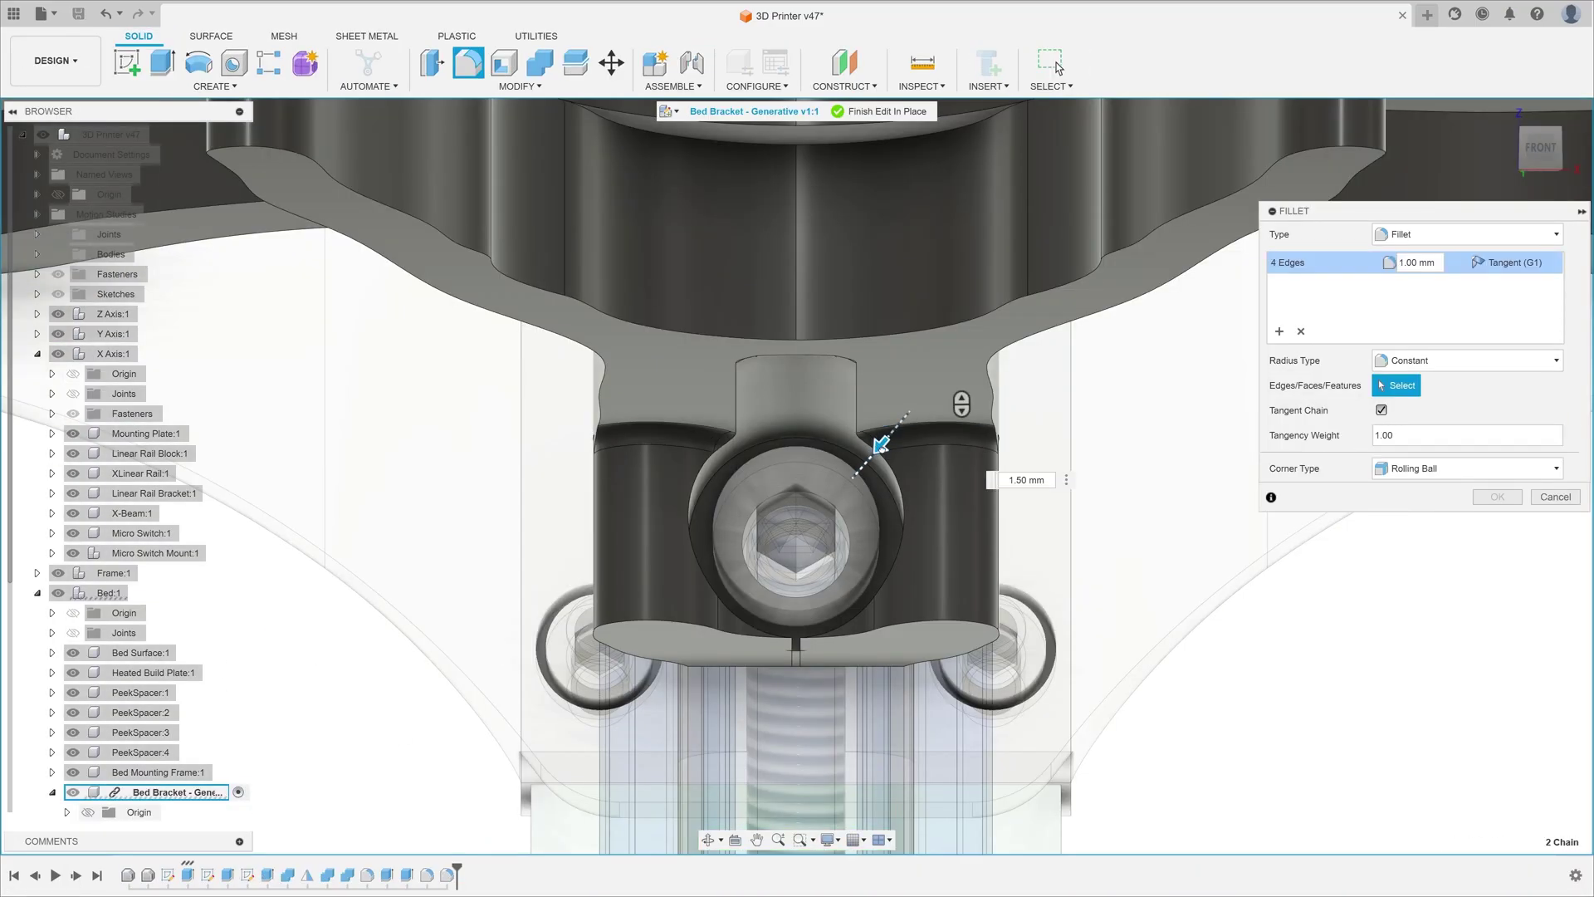
{"action": "key", "text": "Return"}
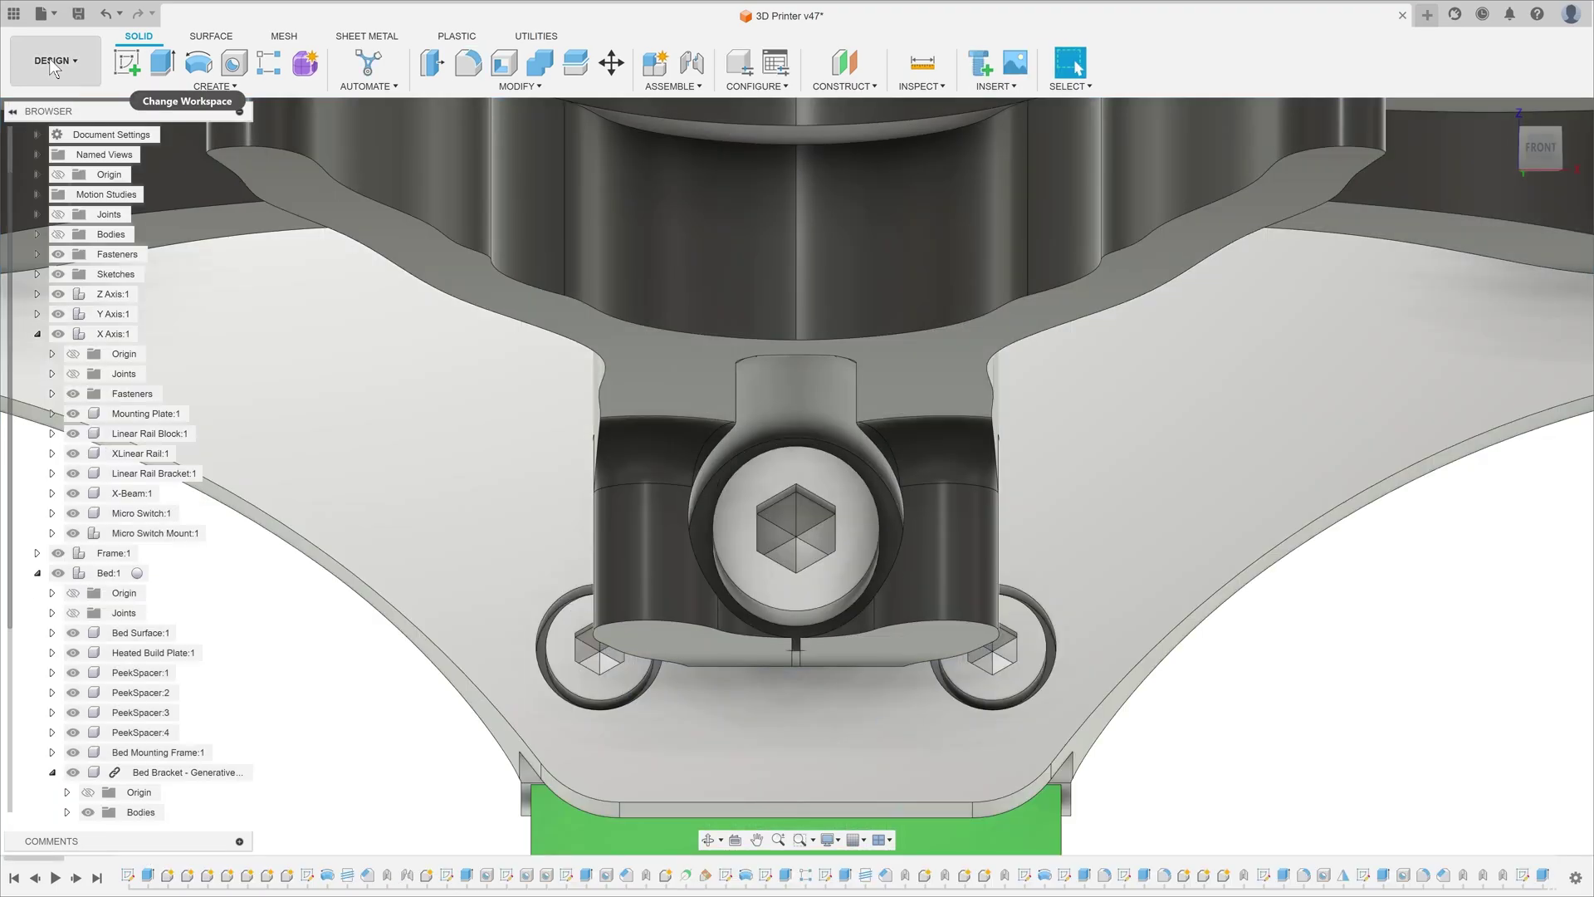
- Switch to the Simulation stress results and raise the legend threshold to isolate higher stresses
{"action": "left_click", "coordinate": [52, 66]}
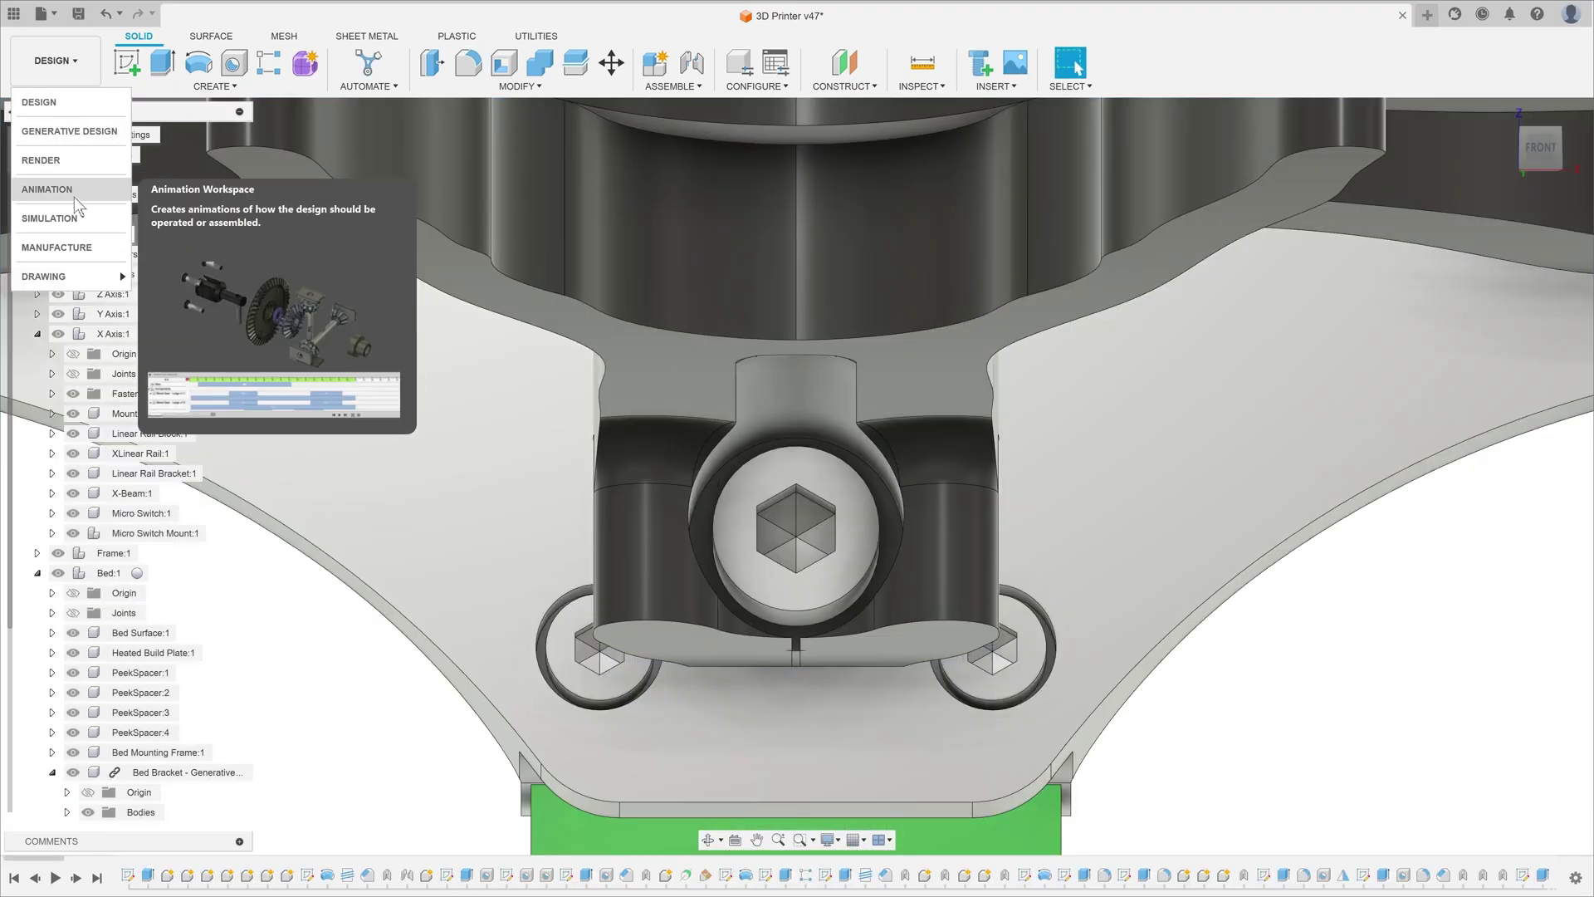
{"action": "left_click", "coordinate": [50, 219]}
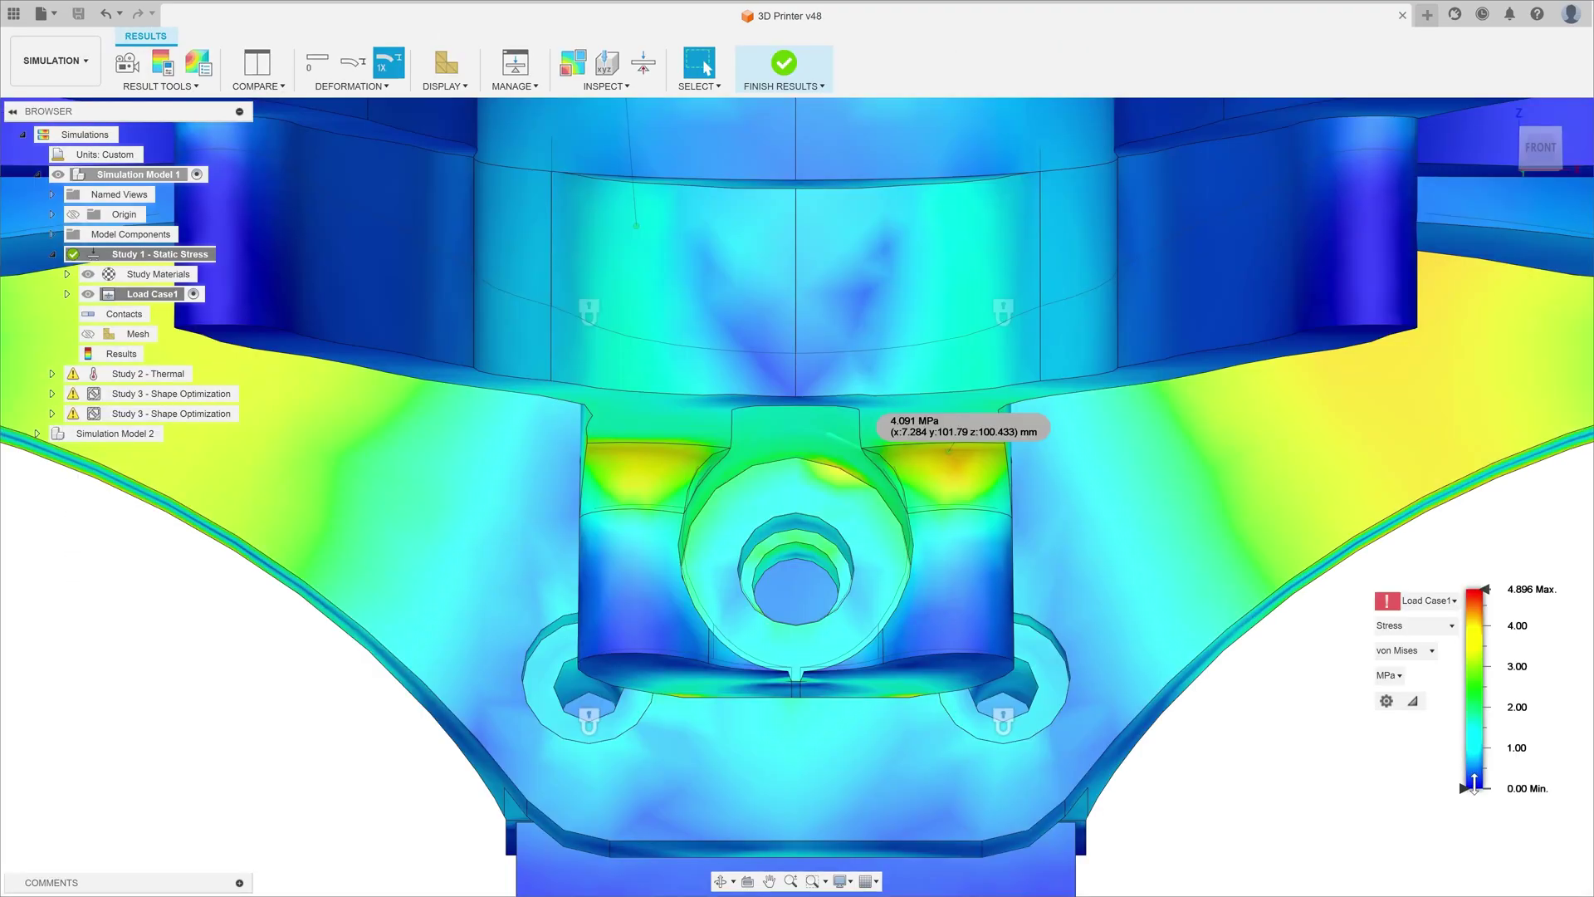
{"action": "left_click_drag", "start_coordinate": [1475, 782], "coordinate": [1475, 714]}
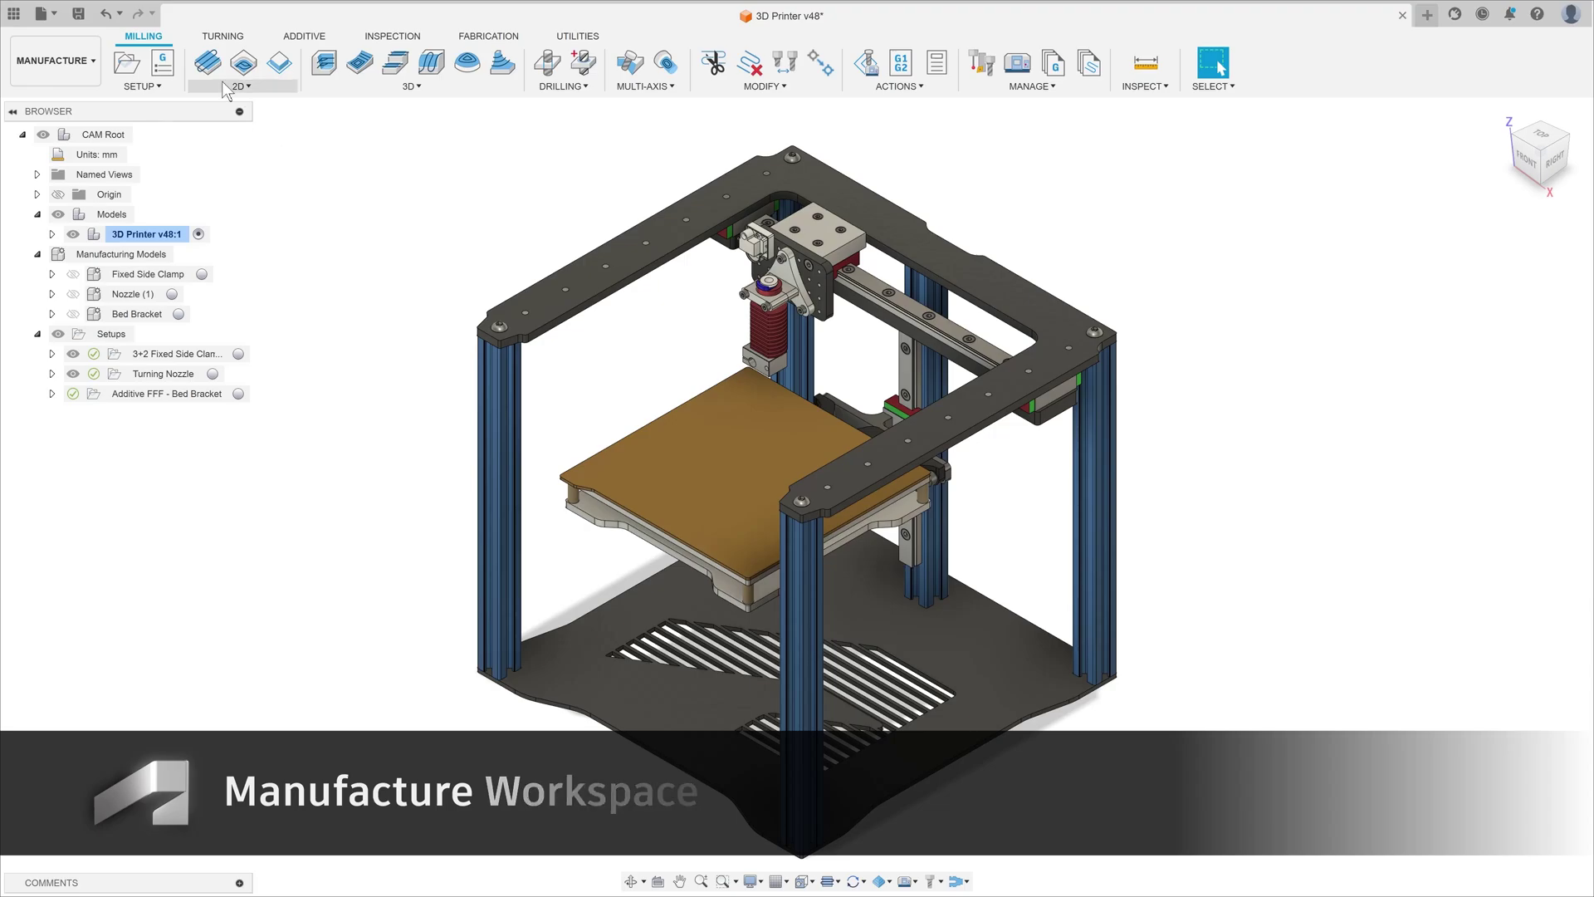
- Bring up the TURNING toolpath tools in the Manufacture workspace
{"action": "left_click", "coordinate": [224, 36]}
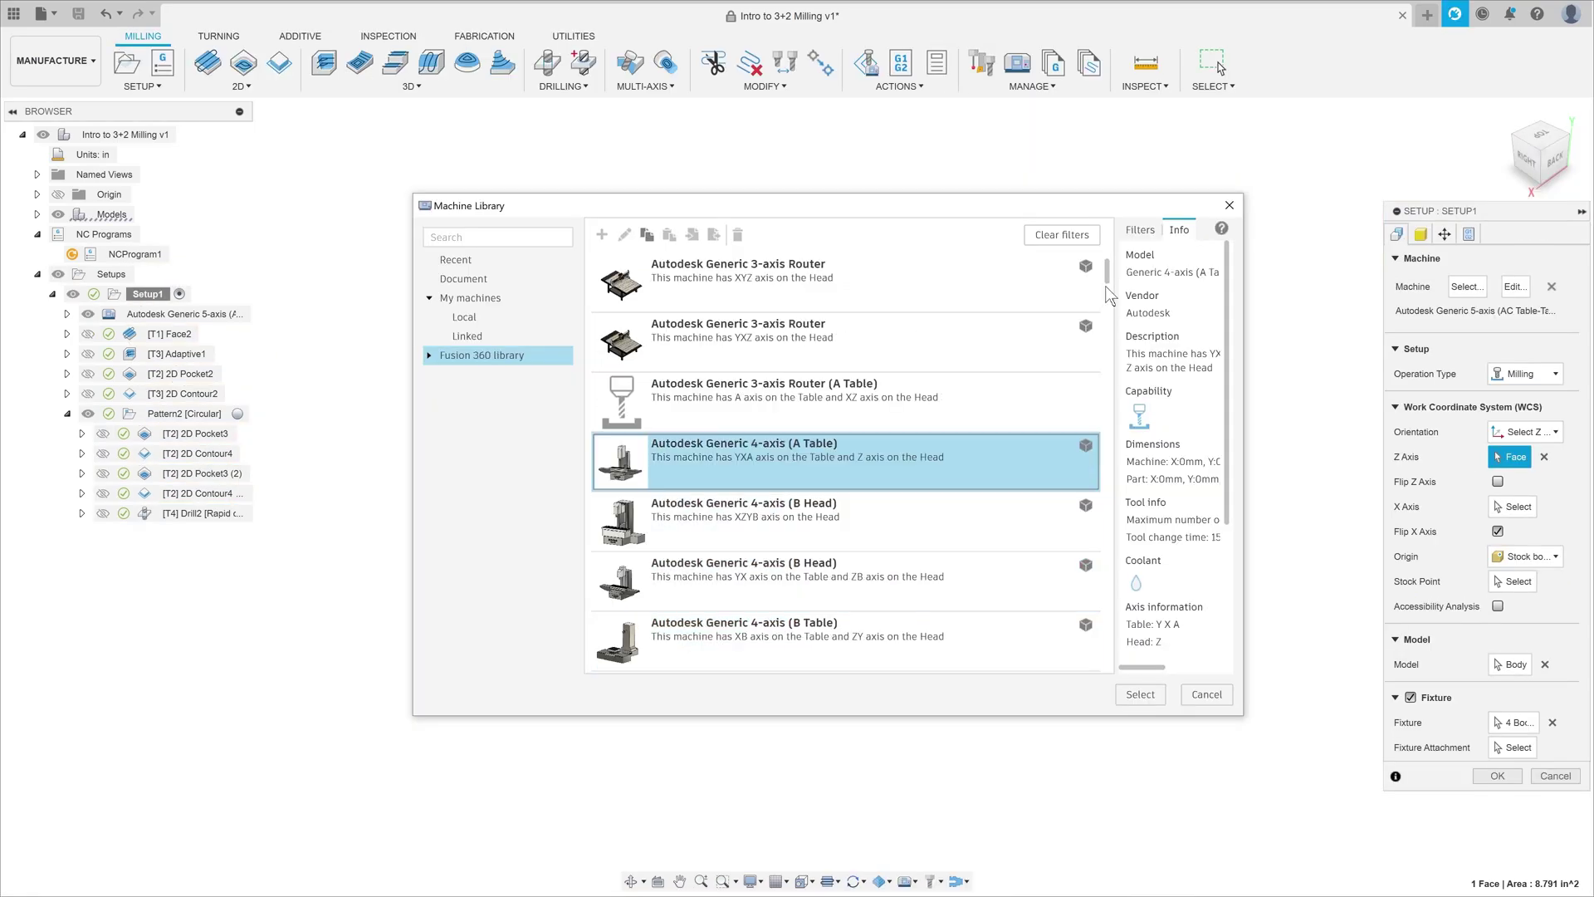
- Scroll down through the Fusion 360 machine library list to browse the available machines
{"action": "scroll", "coordinate": [1105, 297], "scroll_direction": "down", "scroll_amount": 15}
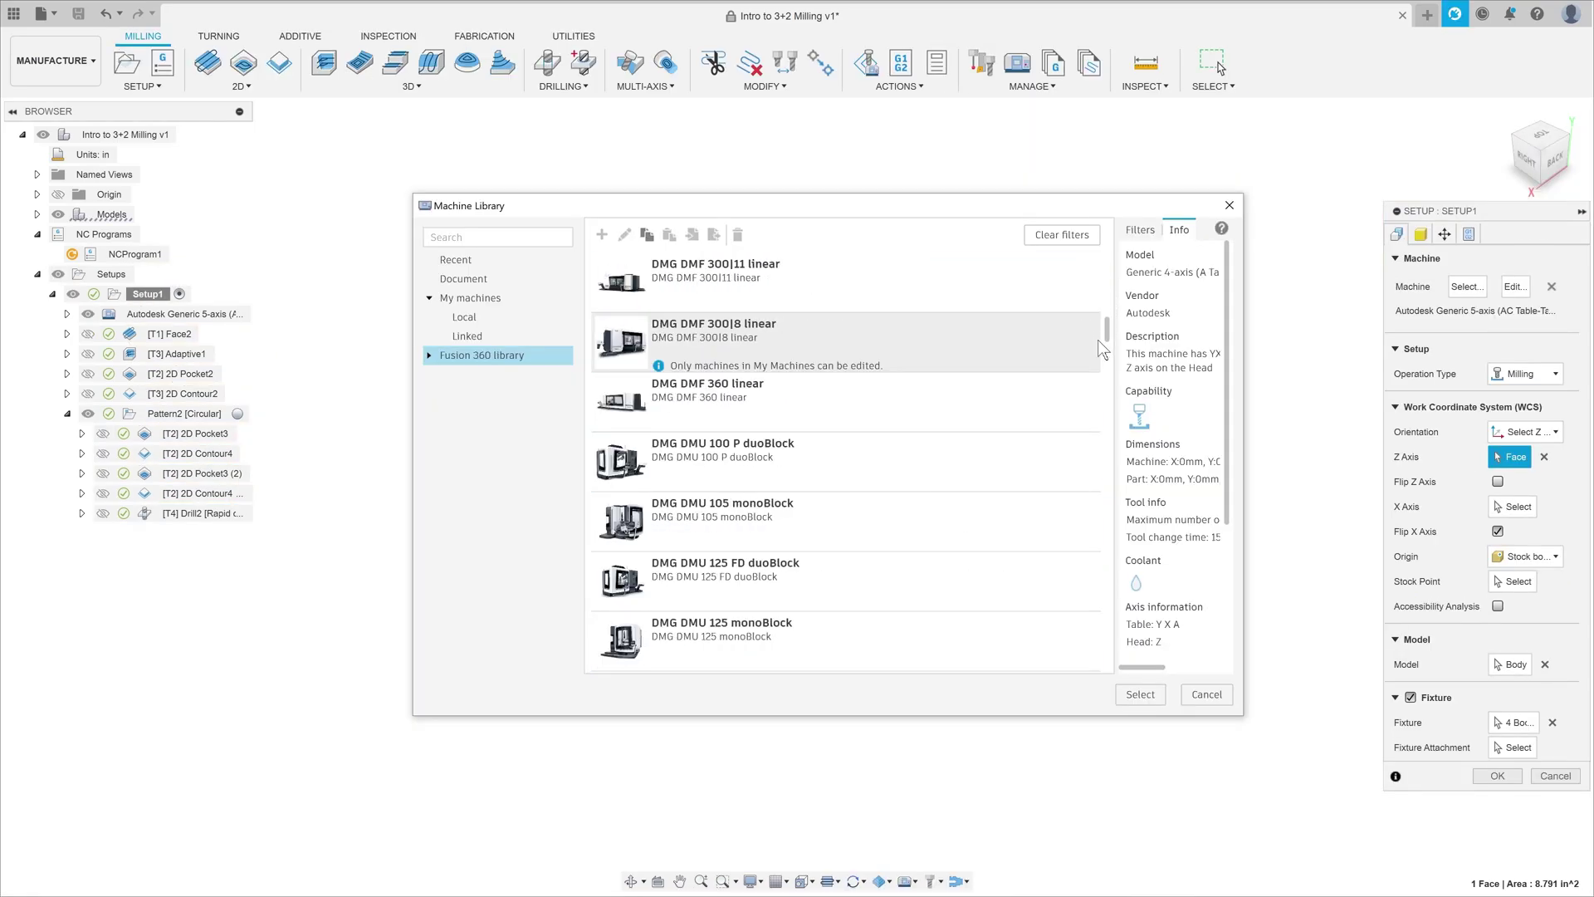
{"action": "scroll", "coordinate": [1101, 349], "scroll_direction": "down", "scroll_amount": 15}
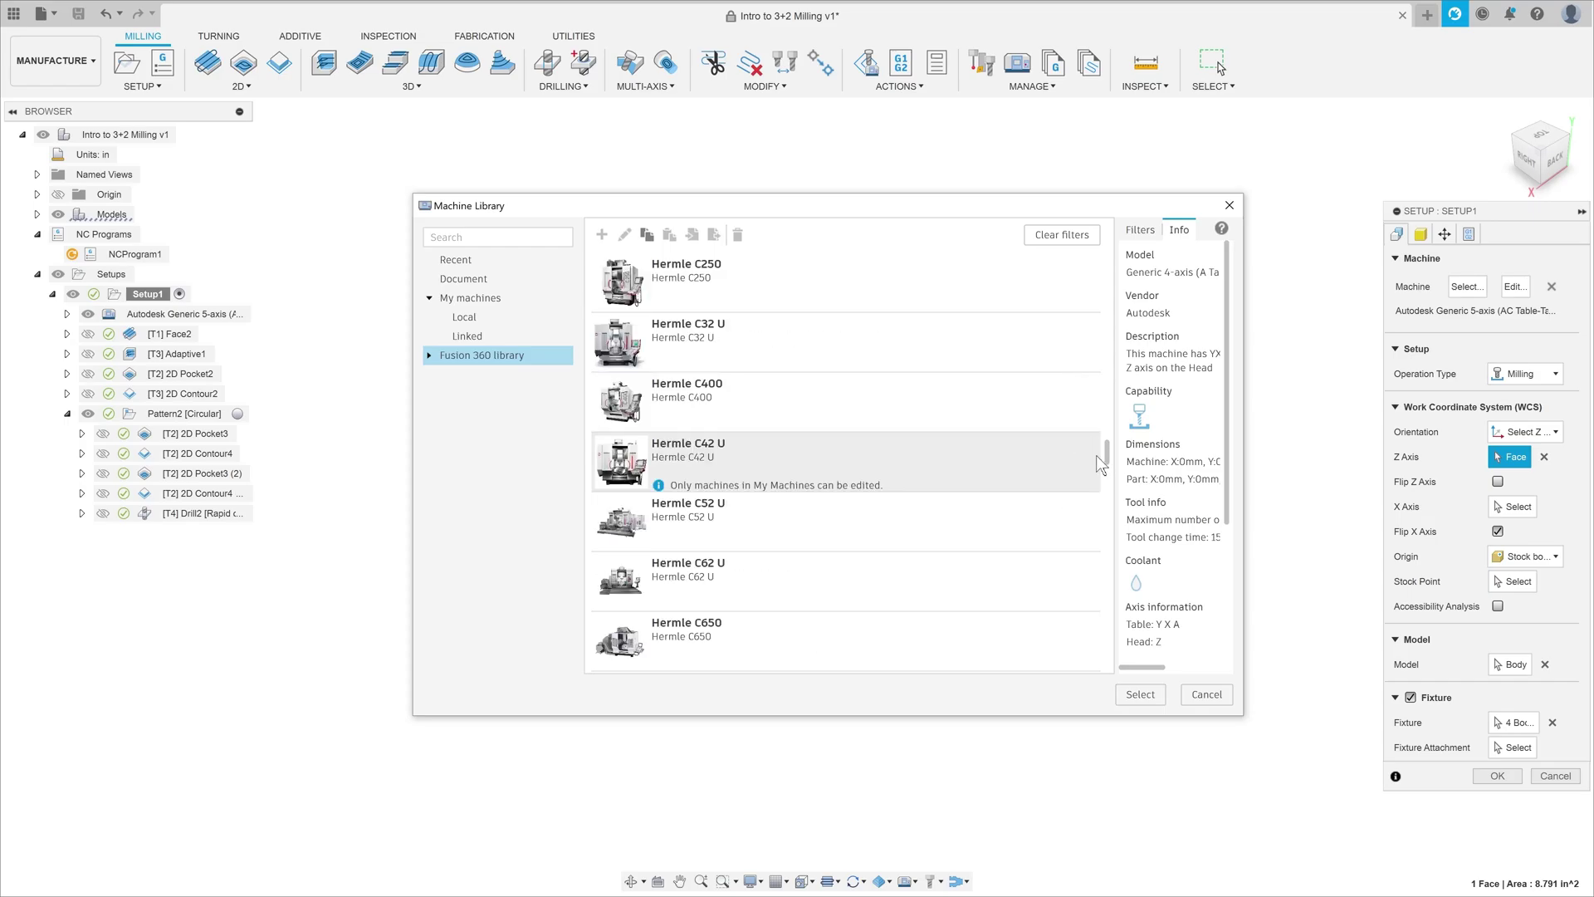
{"action": "left_click_drag", "start_coordinate": [1096, 457], "coordinate": [1114, 663]}
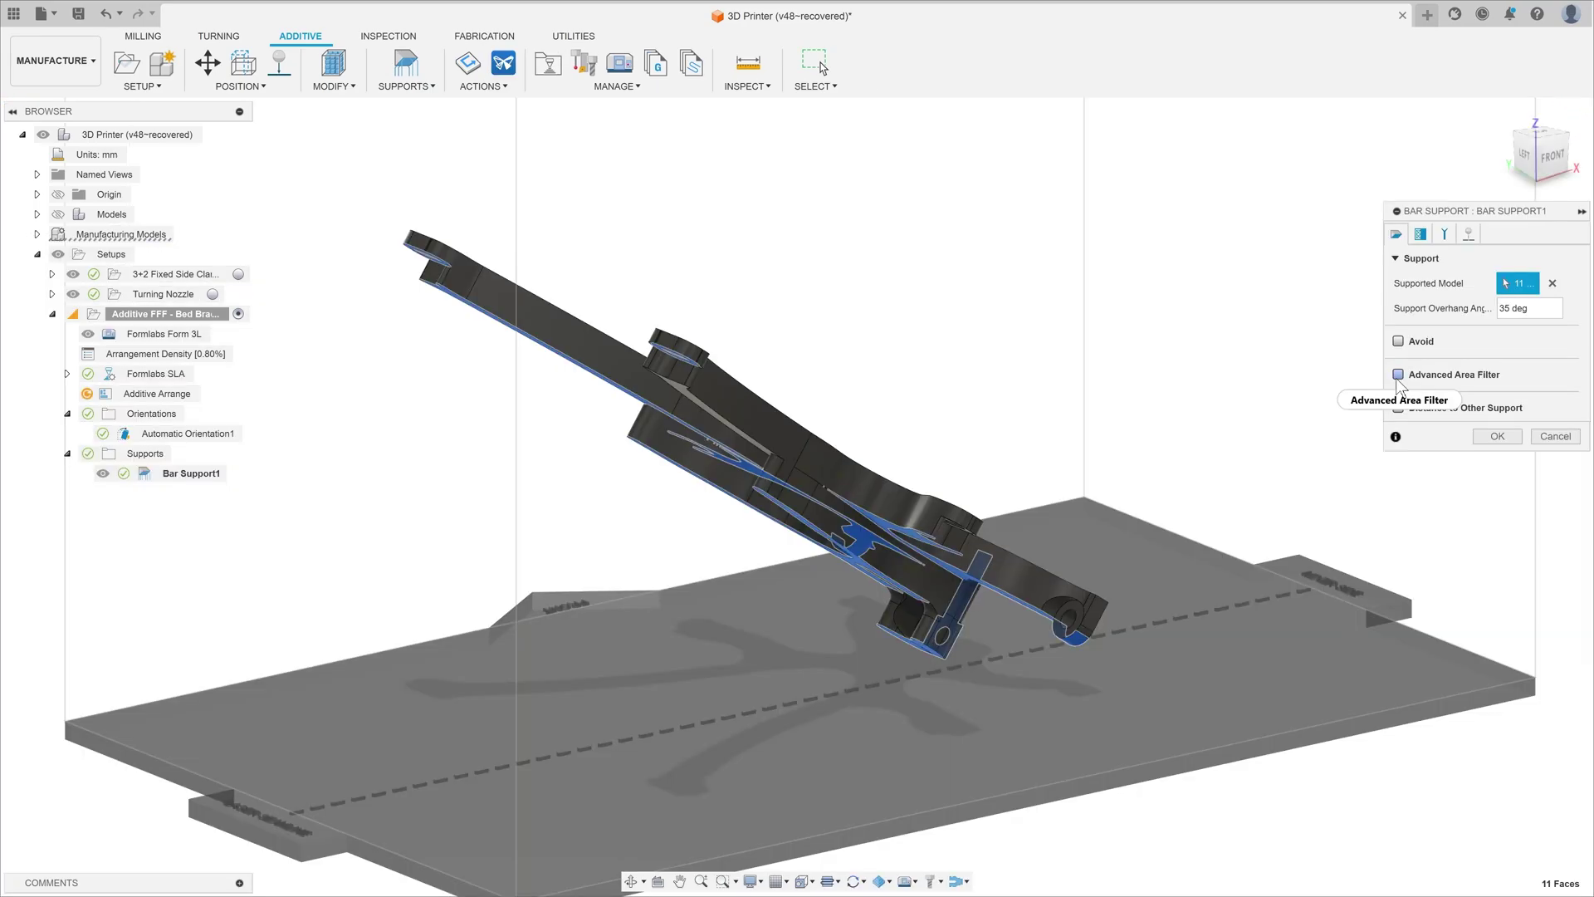
- Generate bar supports with Advanced Area Filter, orbit to view them, and pick a hole to inspect
{"action": "left_click", "coordinate": [1413, 375]}
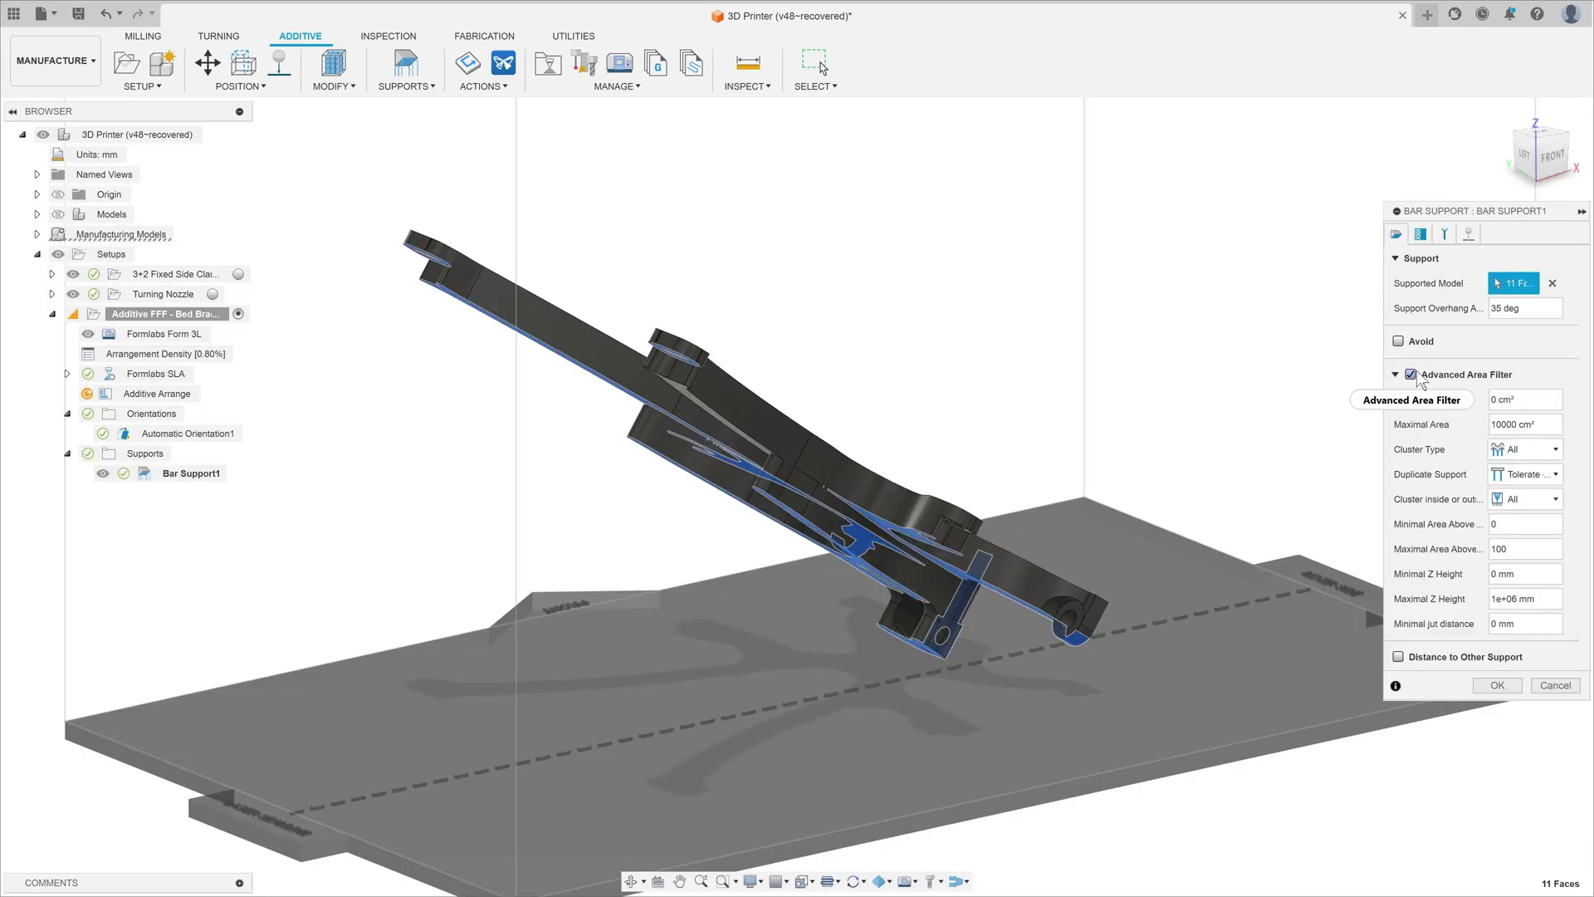
{"action": "left_click", "coordinate": [1498, 682]}
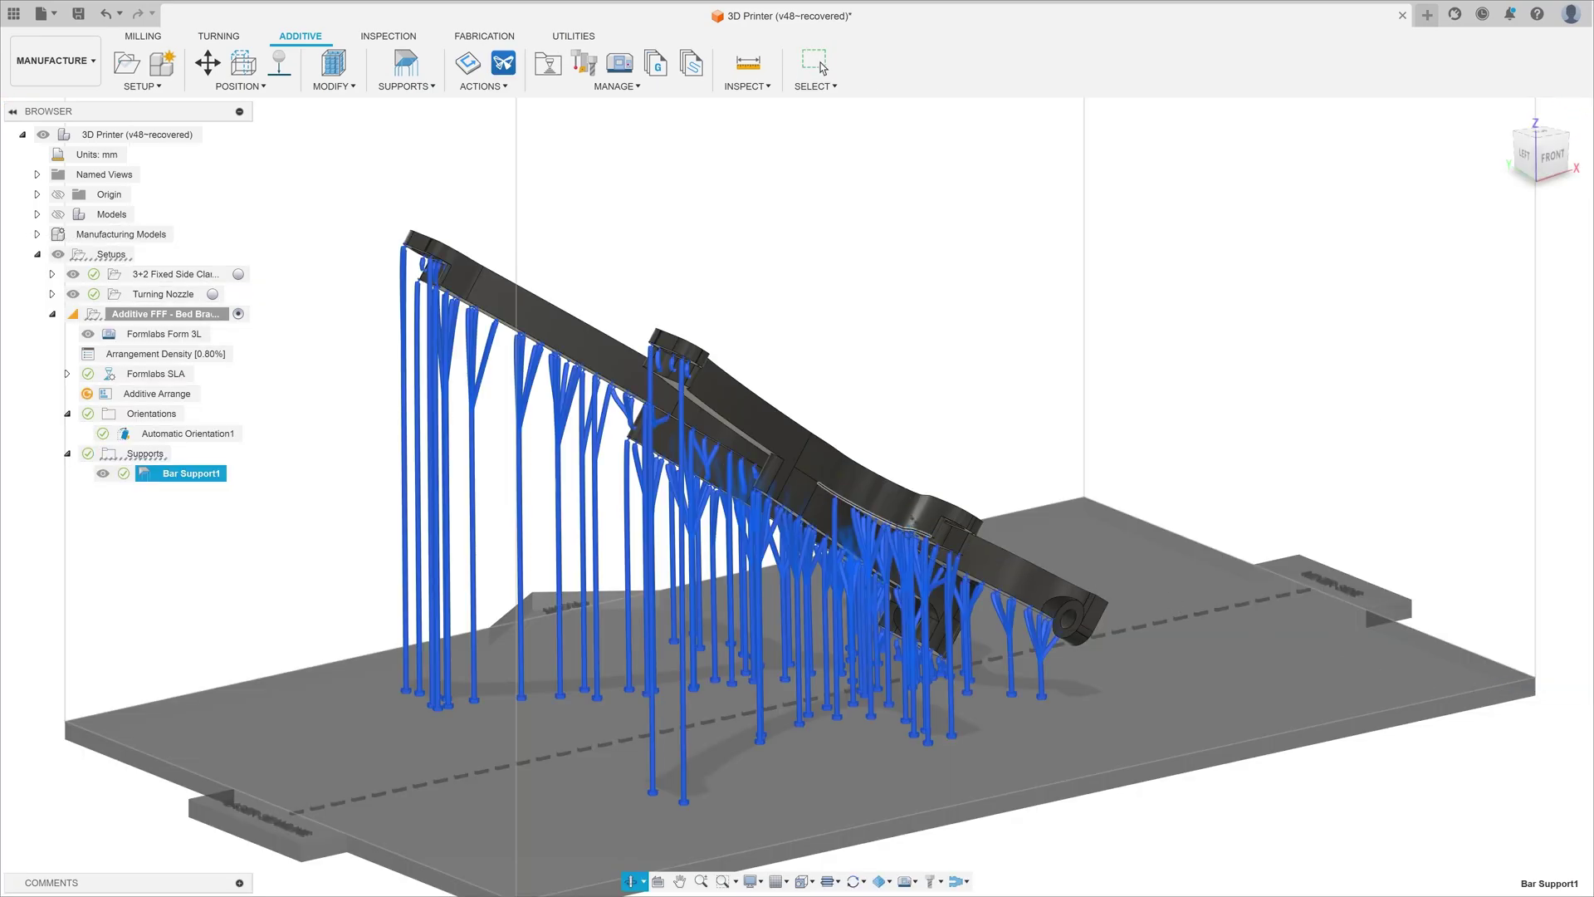
{"action": "middle_click_drag", "start_coordinate": [930, 507], "coordinate": [1170, 526], "text": "shift"}
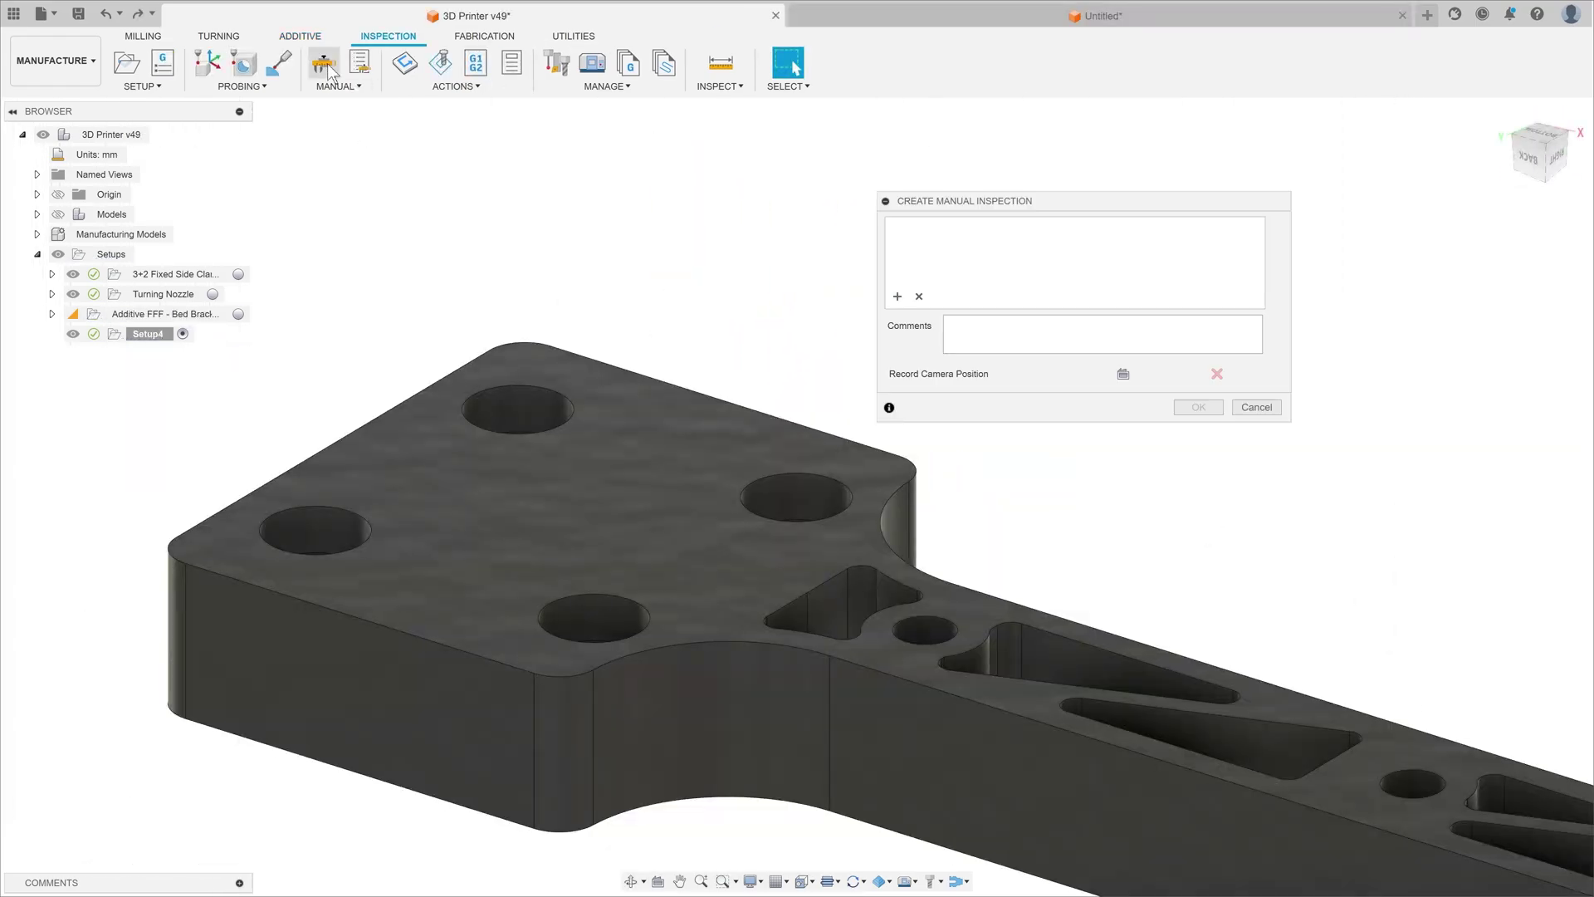
{"action": "left_click", "coordinate": [532, 427]}
- Create diameter inspections named Hole 2, Hole 3 and Hole 4 with a recorded camera position
{"action": "left_click", "coordinate": [980, 227]}
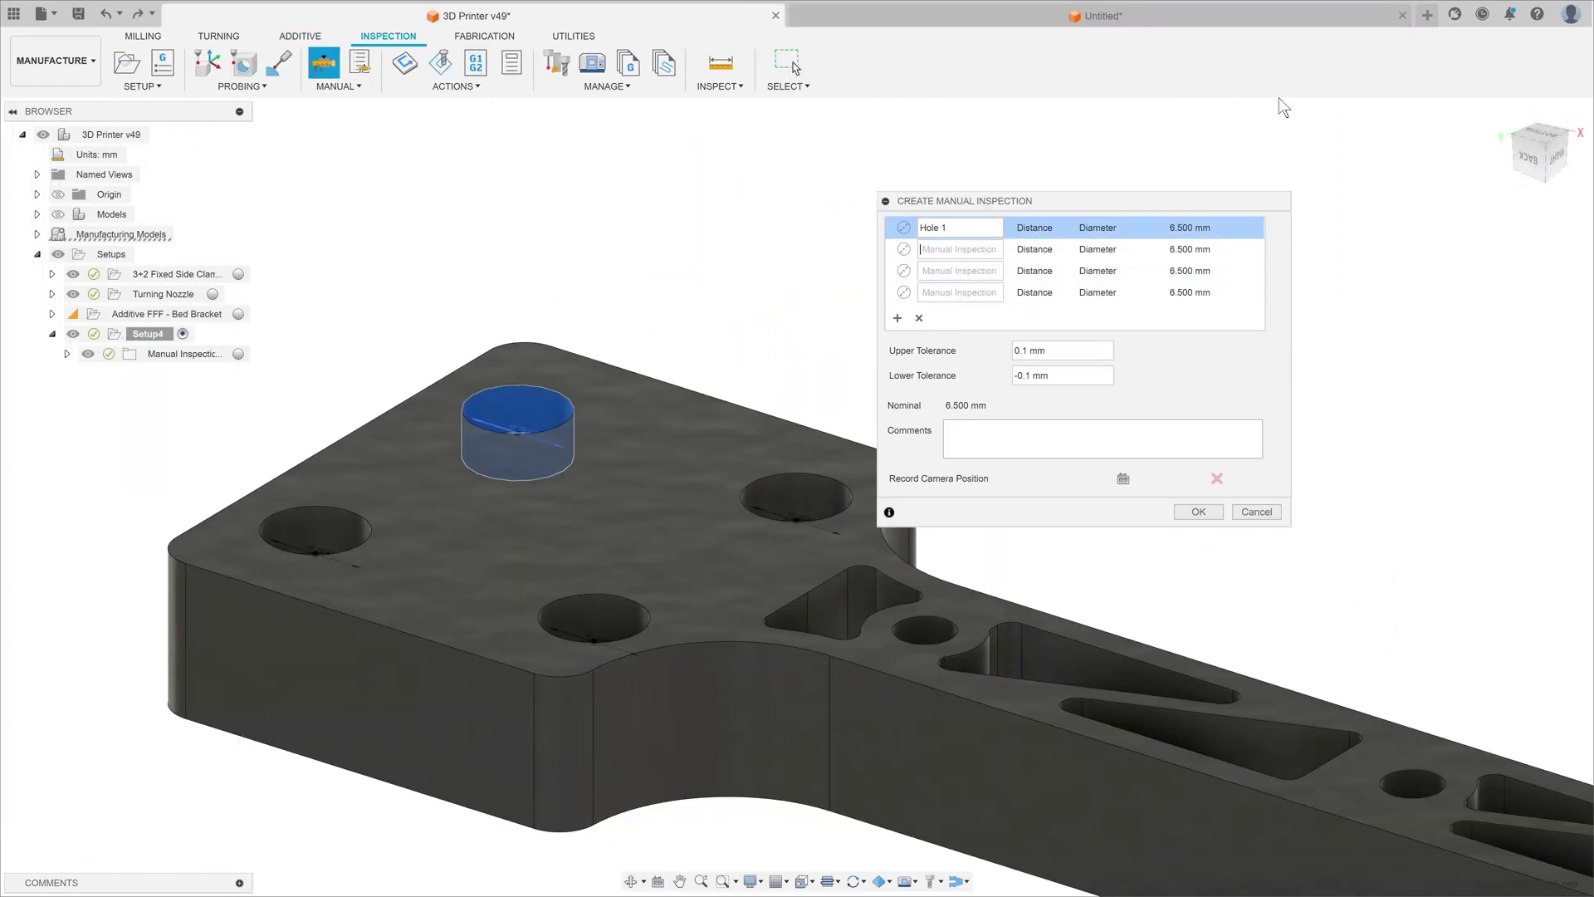
{"action": "type", "text": "Hole 2"}
{"action": "key", "text": "Tab"}
{"action": "type", "text": "Hole 3"}
{"action": "key", "text": "Tab"}
{"action": "type", "text": "Hole 4"}
{"action": "left_click", "coordinate": [1124, 479]}
{"action": "key", "text": "Return"}
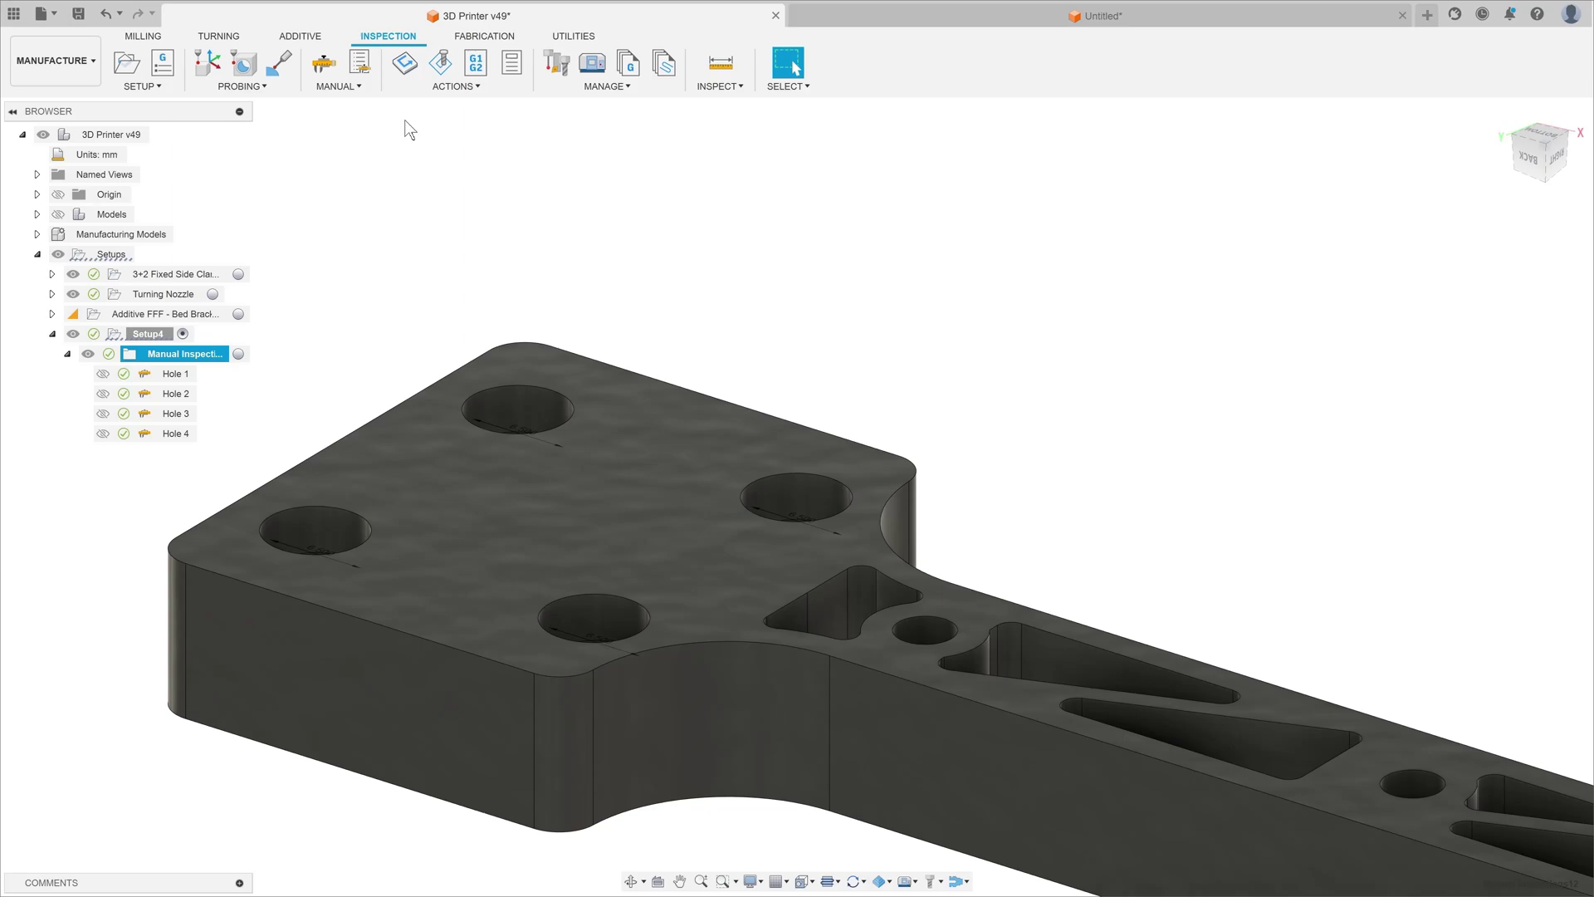
- Record measured hole diameters 6.54 and 6.62 into the inspection results, then view the top face
{"action": "left_click", "coordinate": [360, 62]}
{"action": "key", "text": "Return"}
{"action": "type", "text": "6.54"}
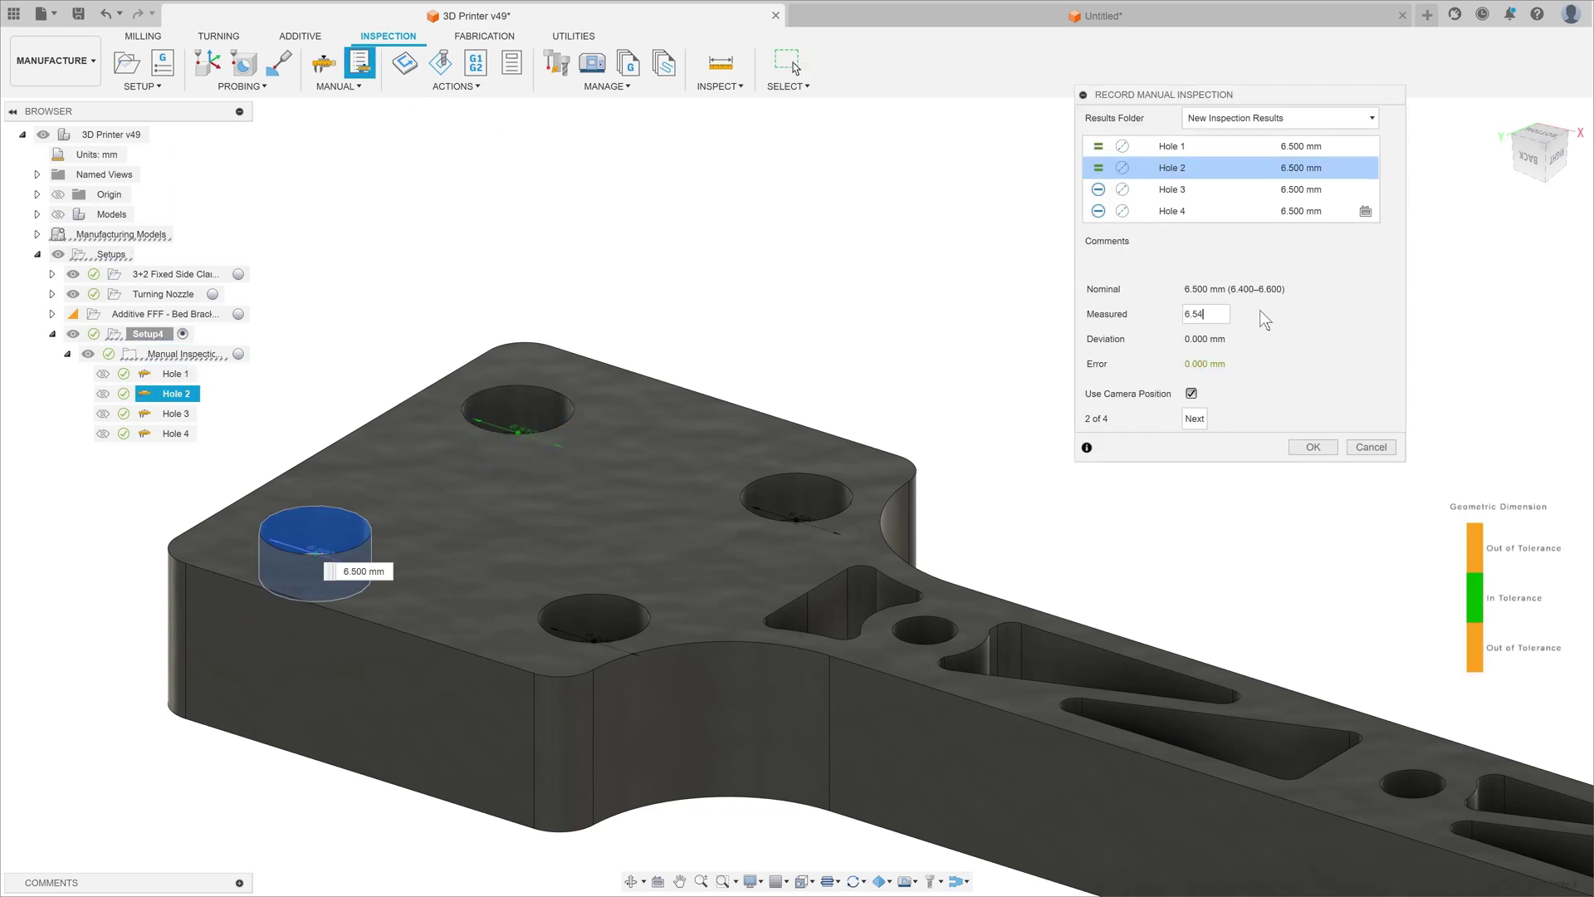
{"action": "key", "text": "Return"}
{"action": "type", "text": "6.62"}
{"action": "key", "text": "Return"}
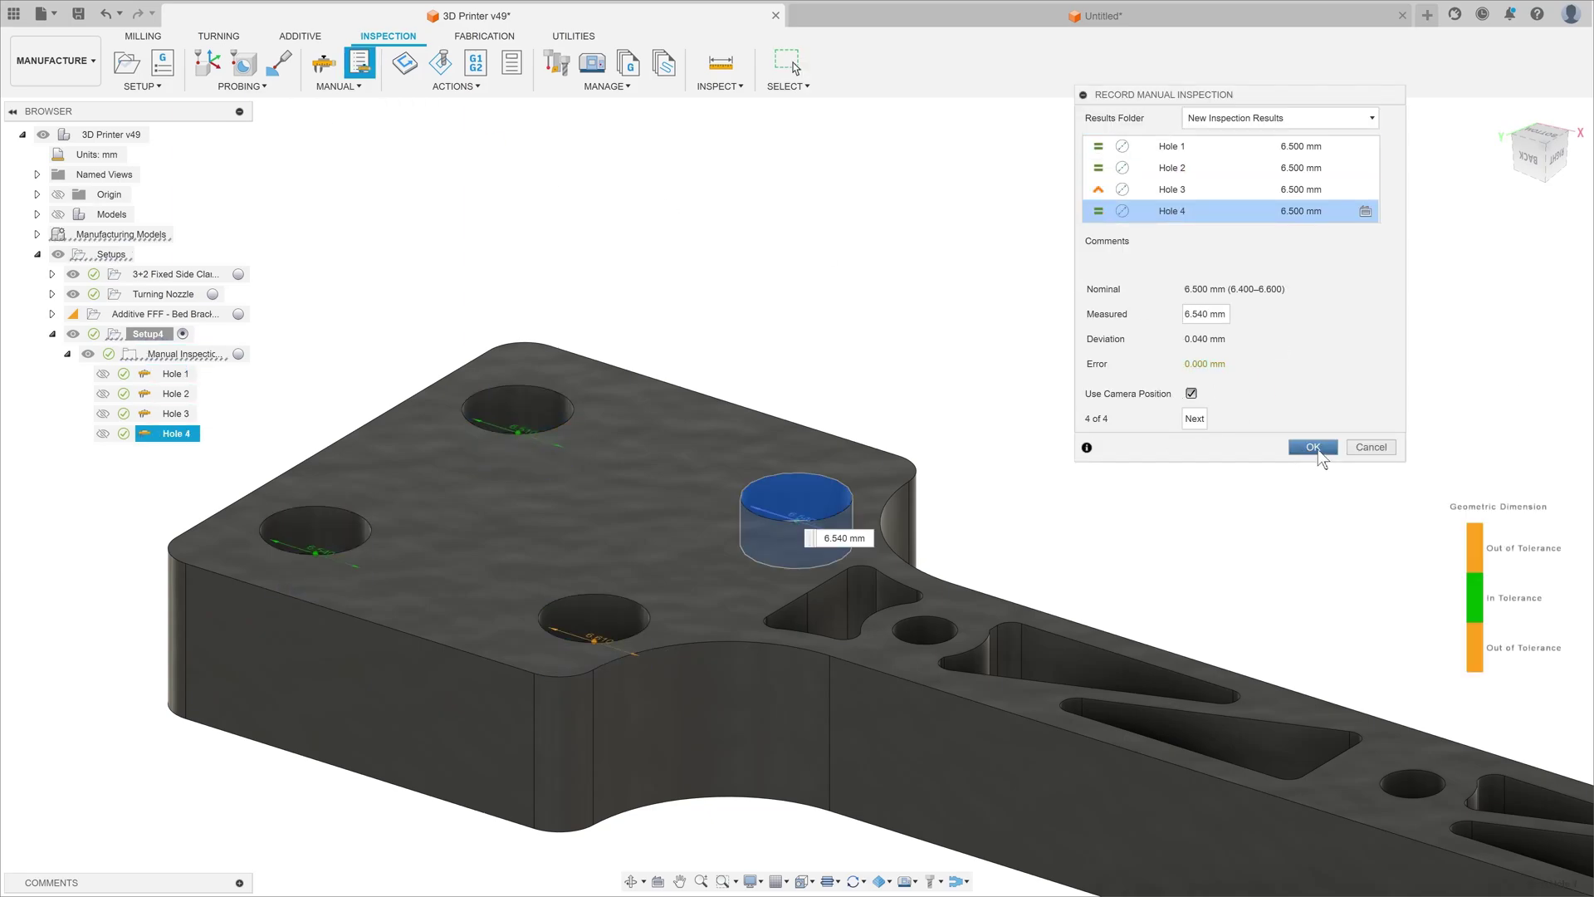
{"action": "left_click", "coordinate": [1318, 449]}
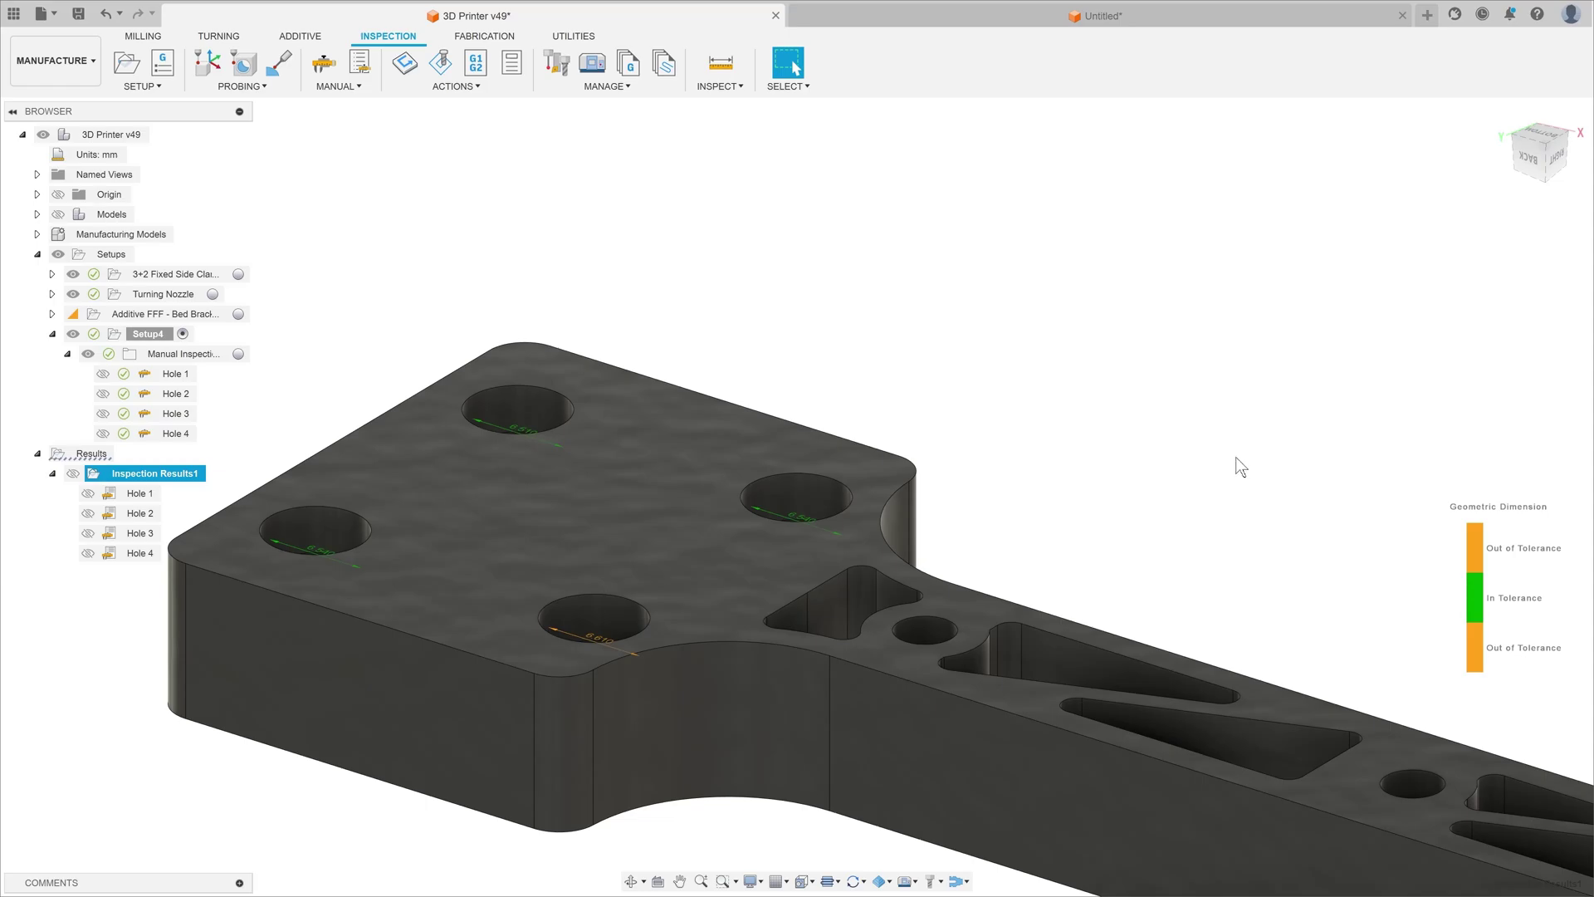
{"action": "middle_click_drag", "start_coordinate": [1118, 449], "coordinate": [1291, 418], "text": "shift"}
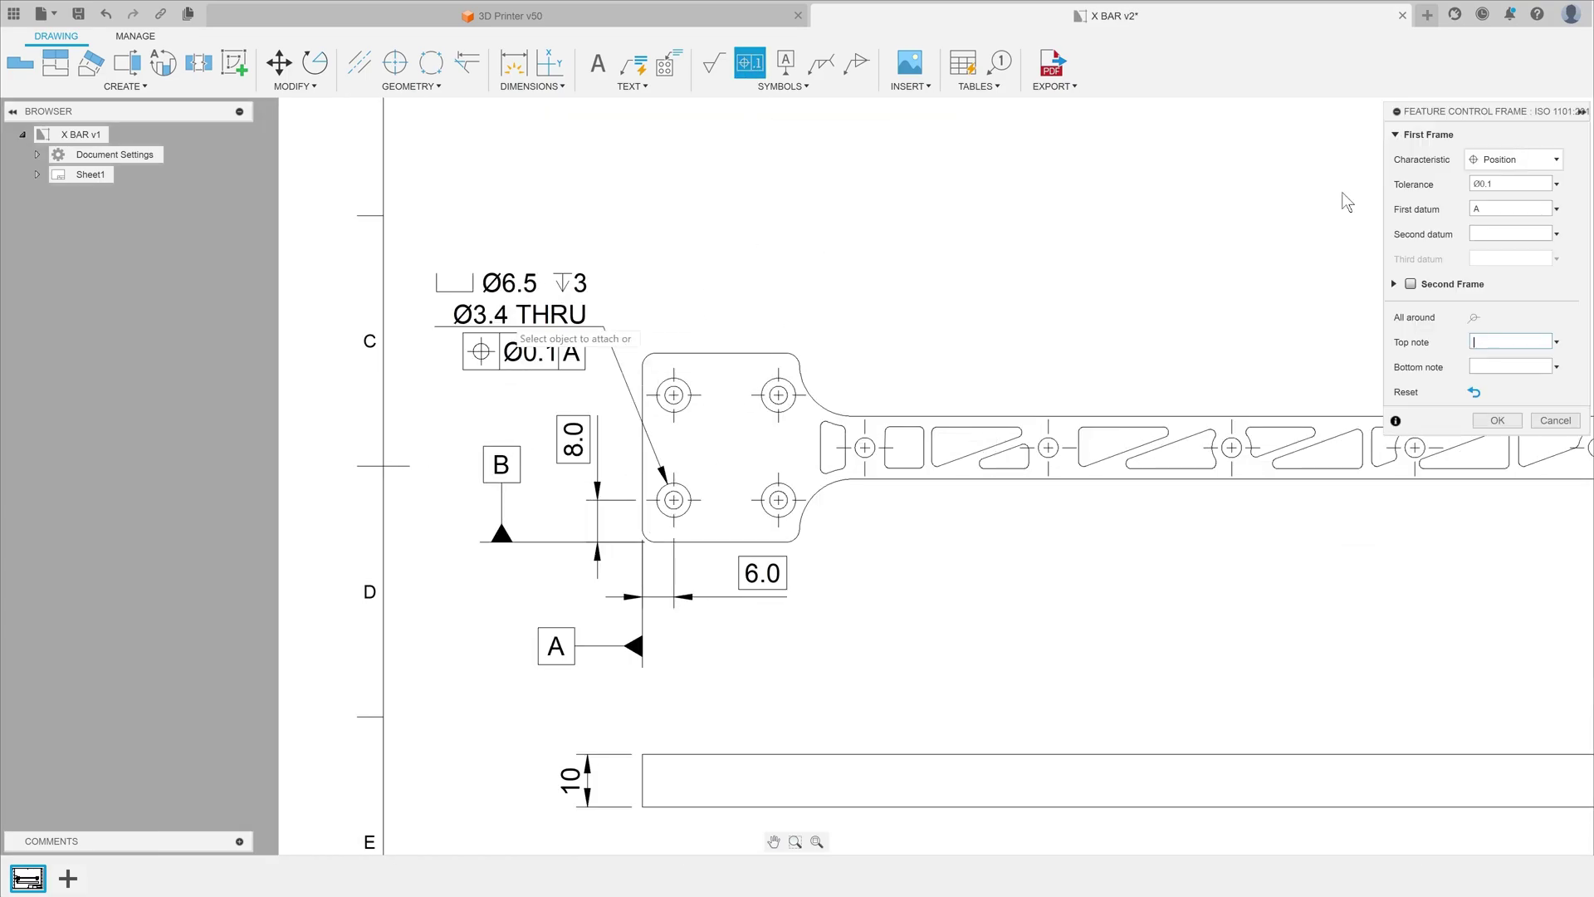
- Add datum B to the Ø0.1 position tolerance frame and make the dimension basic
{"action": "left_click", "coordinate": [1511, 234]}
{"action": "type", "text": "B"}
{"action": "left_click", "coordinate": [1497, 421]}
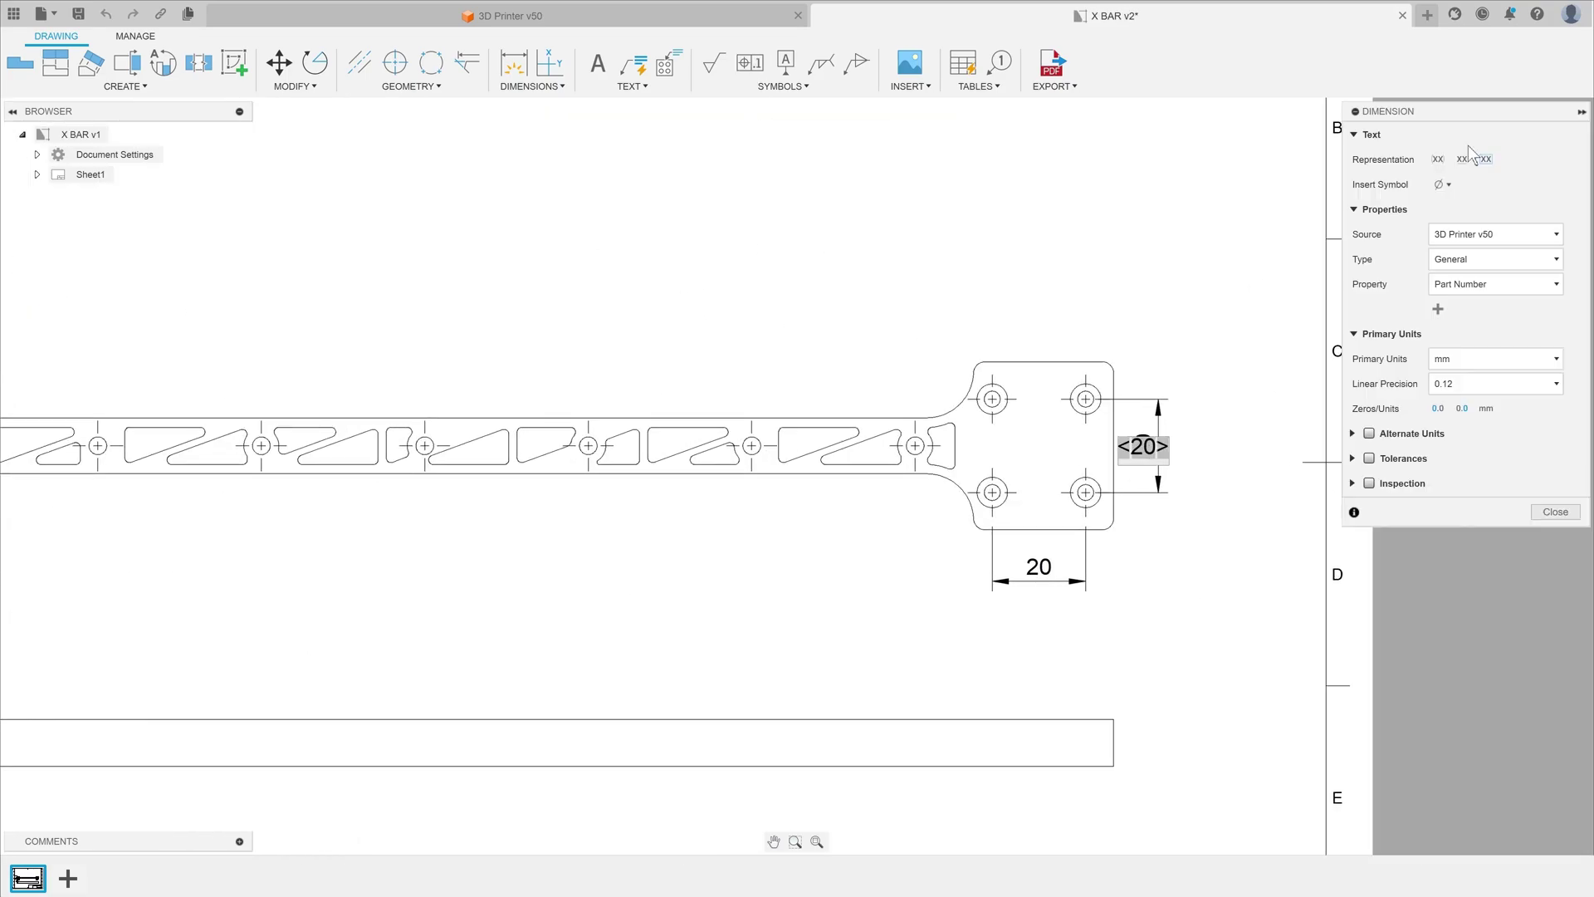
{"action": "left_click", "coordinate": [1470, 154]}
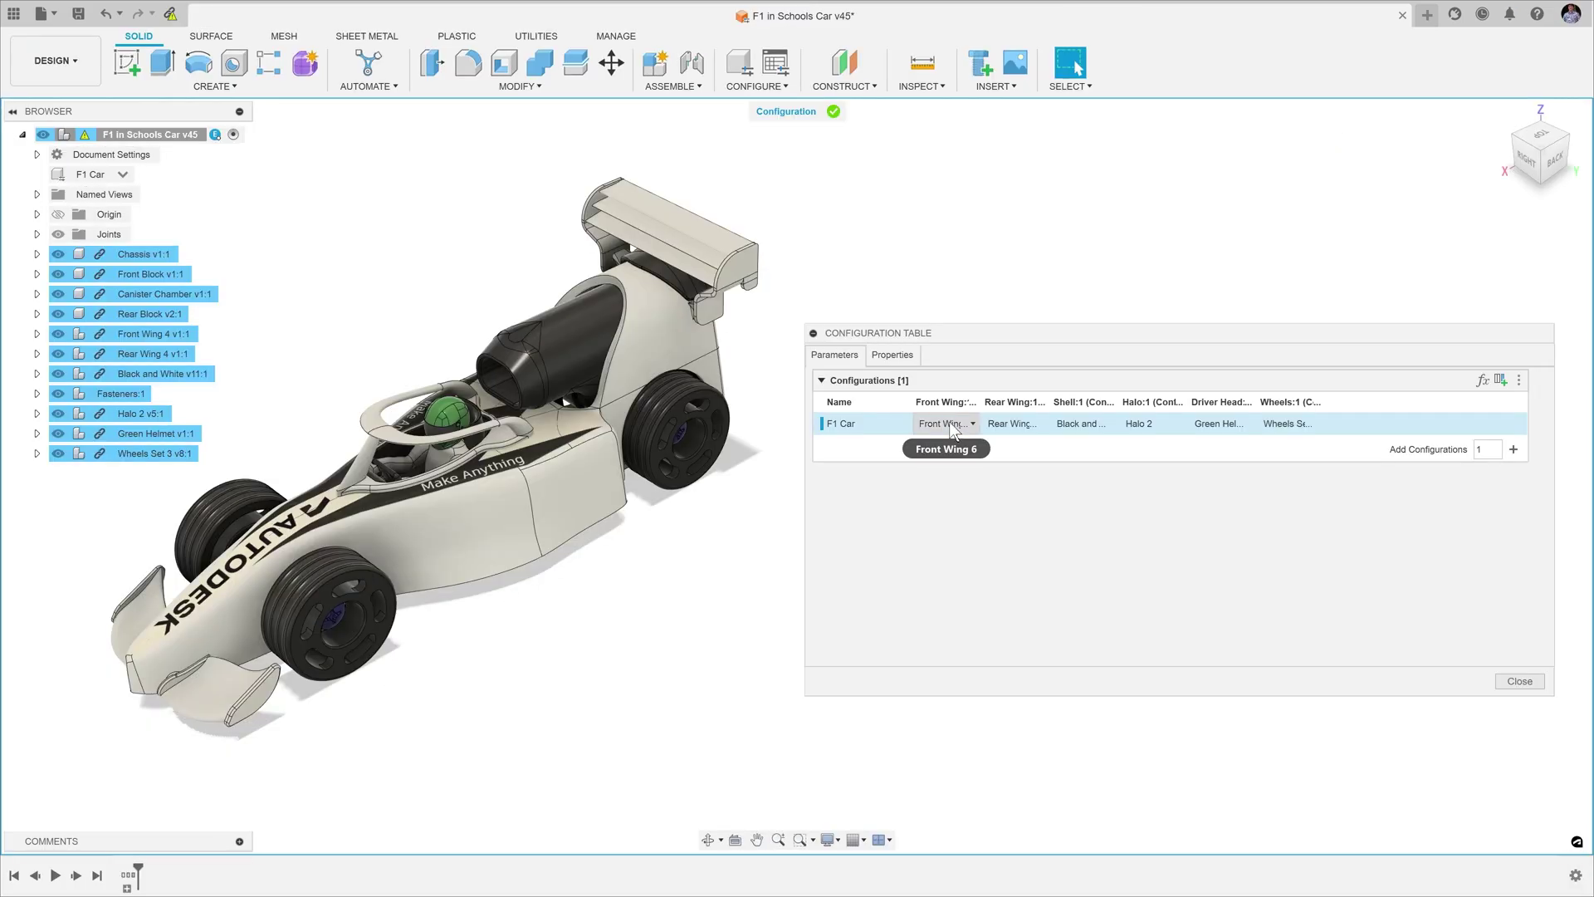
- Configure the F1 car with Front Wing 6, Rear Wing 3, Halo 1, Red Helmet and Wheels Set 1
{"action": "left_click", "coordinate": [953, 428]}
{"action": "left_click", "coordinate": [964, 522]}
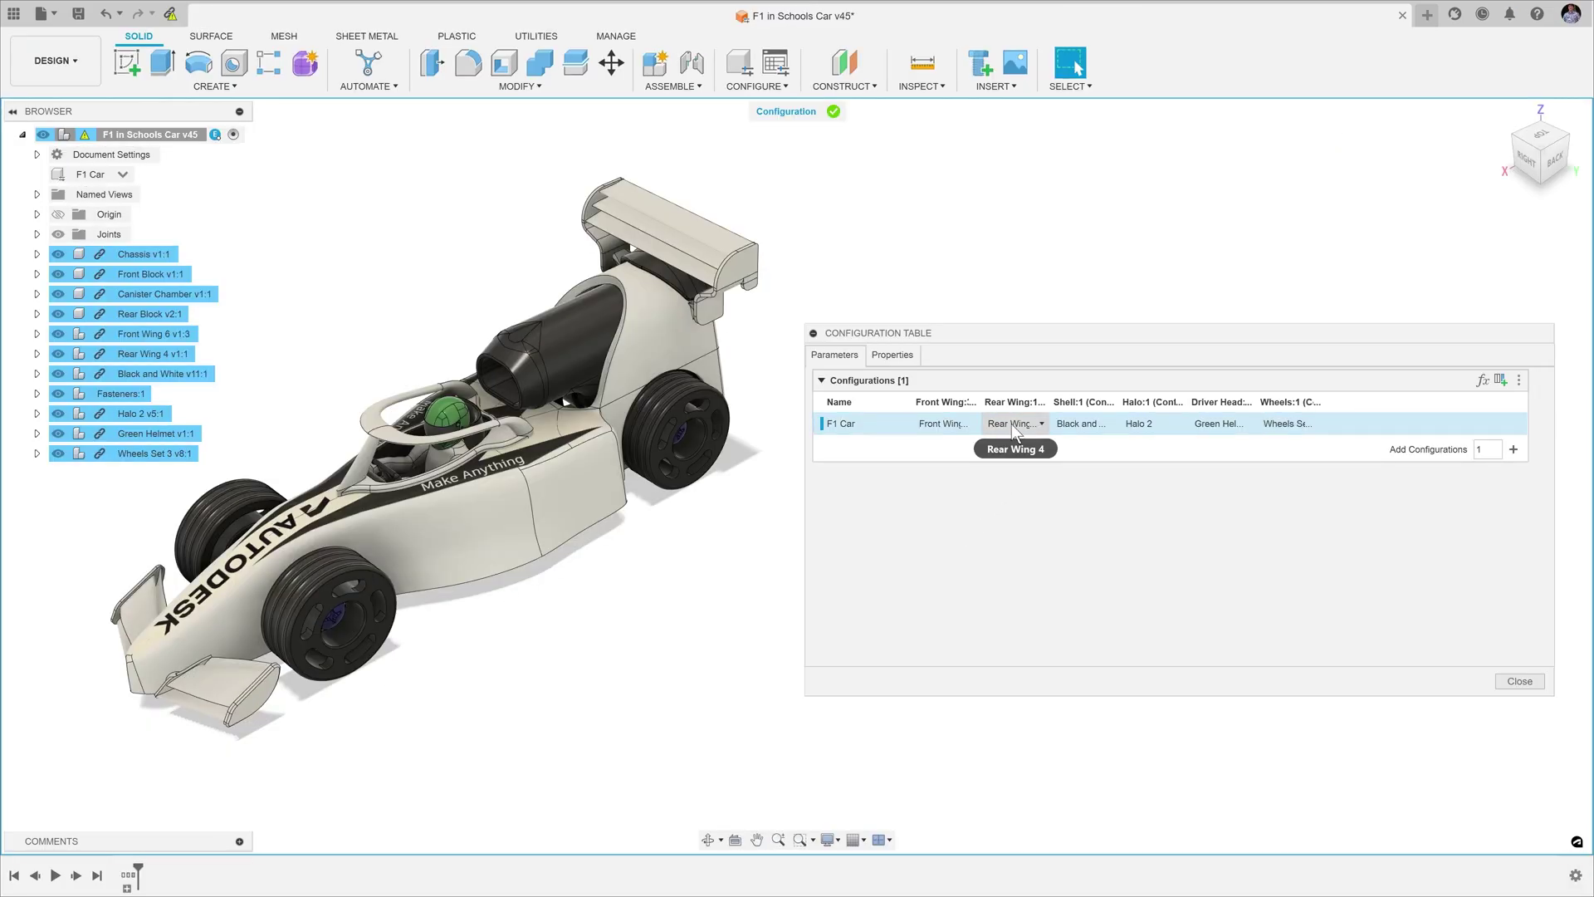
{"action": "left_click", "coordinate": [1011, 424]}
{"action": "left_click", "coordinate": [1013, 488]}
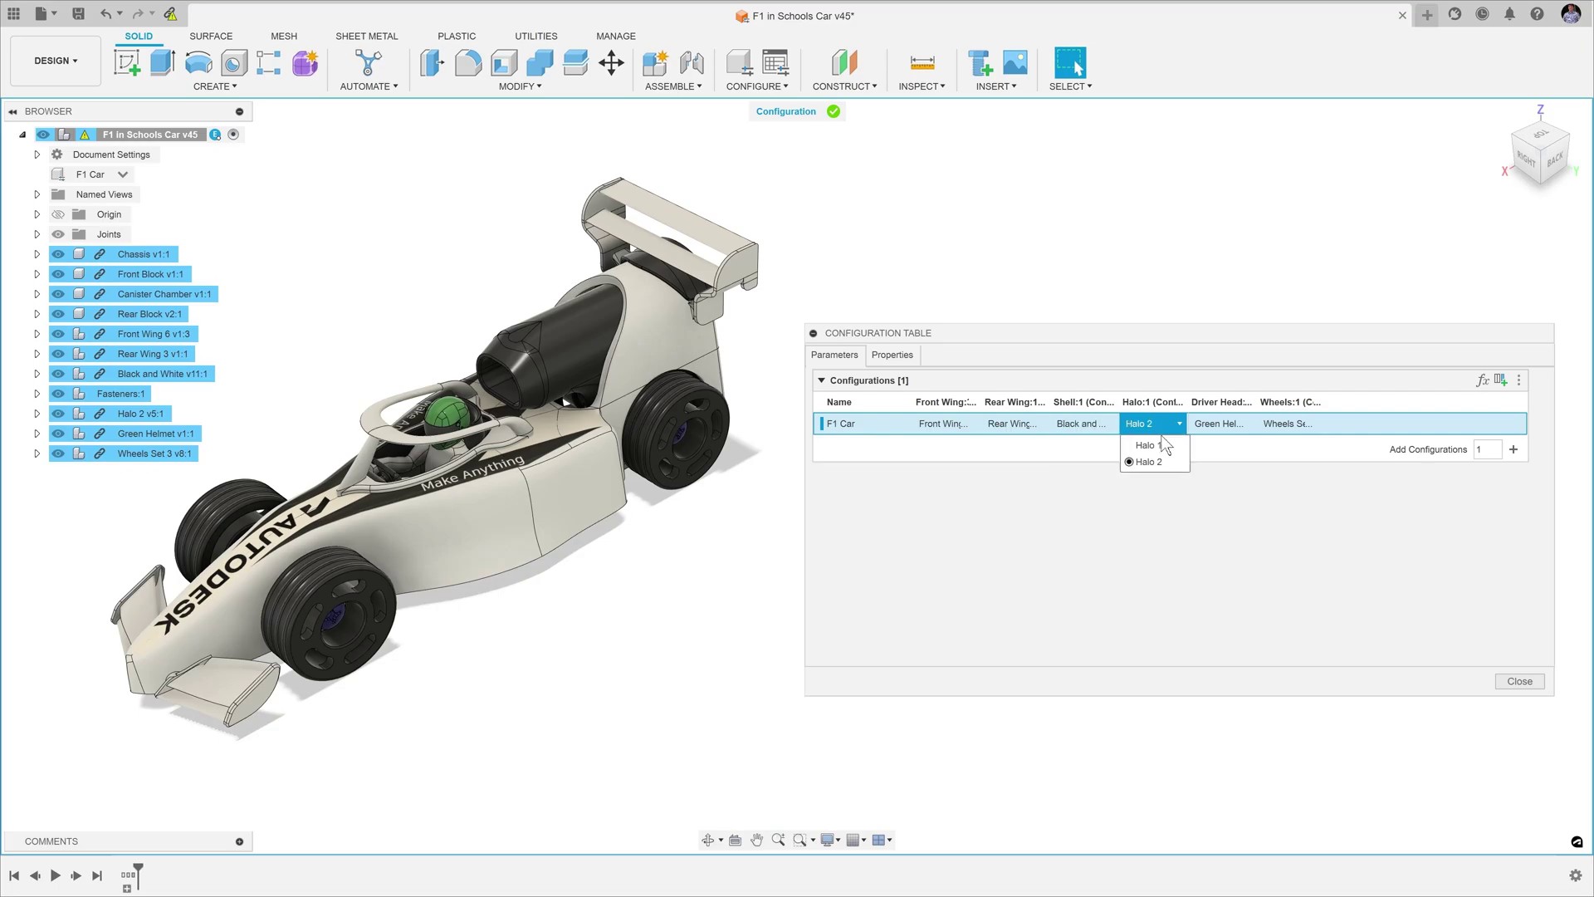
{"action": "left_click", "coordinate": [1163, 445]}
{"action": "left_click", "coordinate": [1218, 423]}
{"action": "left_click", "coordinate": [1225, 463]}
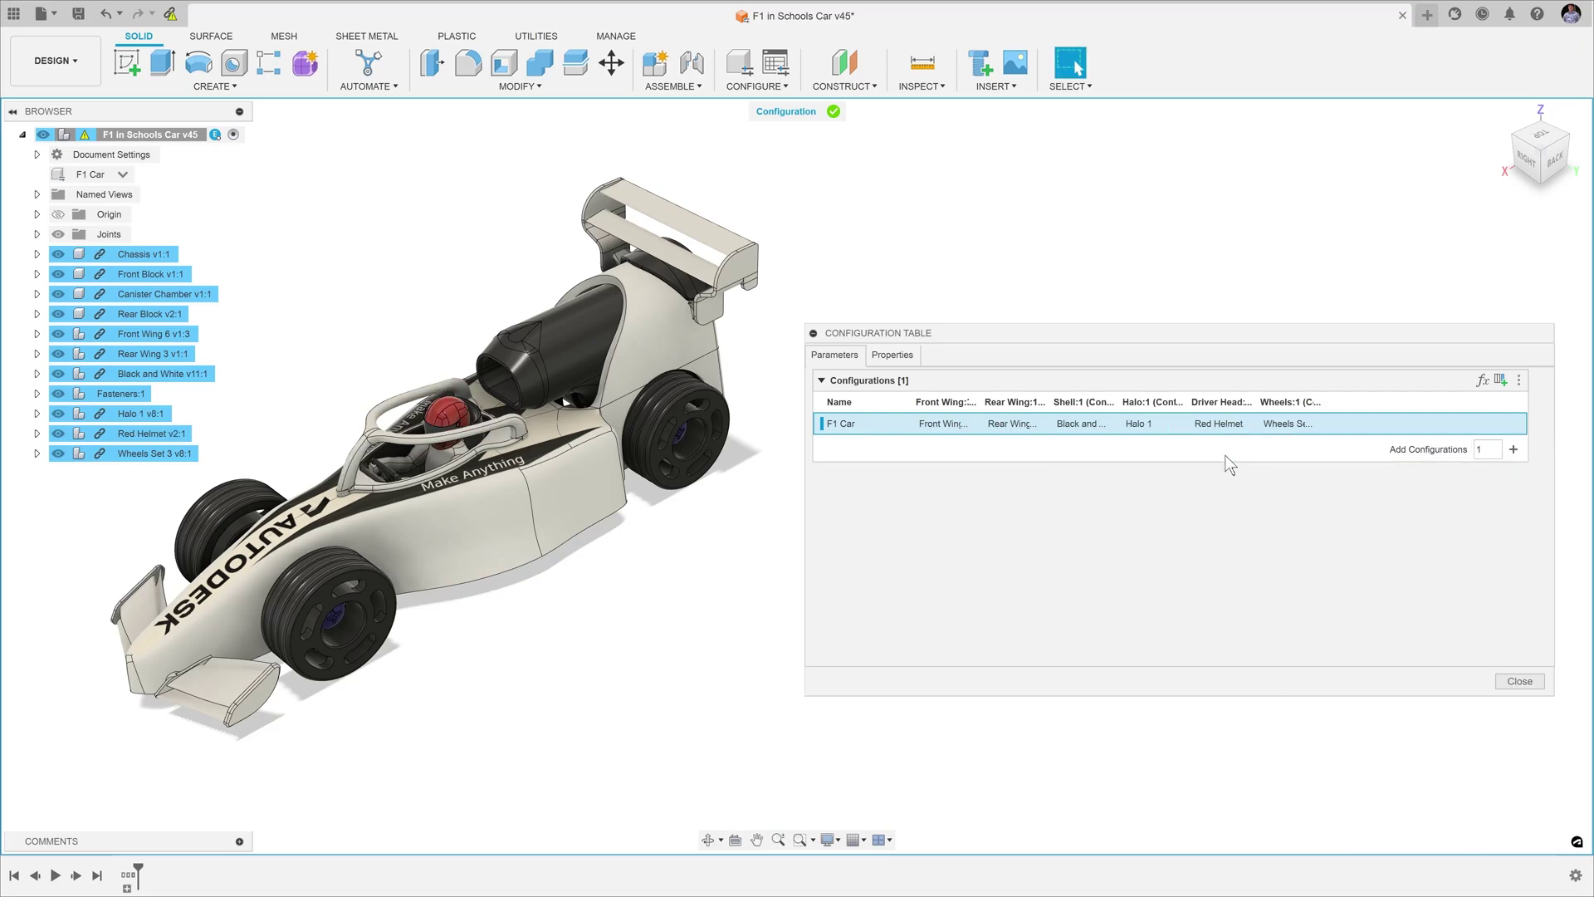
{"action": "left_click", "coordinate": [1287, 424]}
{"action": "left_click", "coordinate": [1286, 457]}
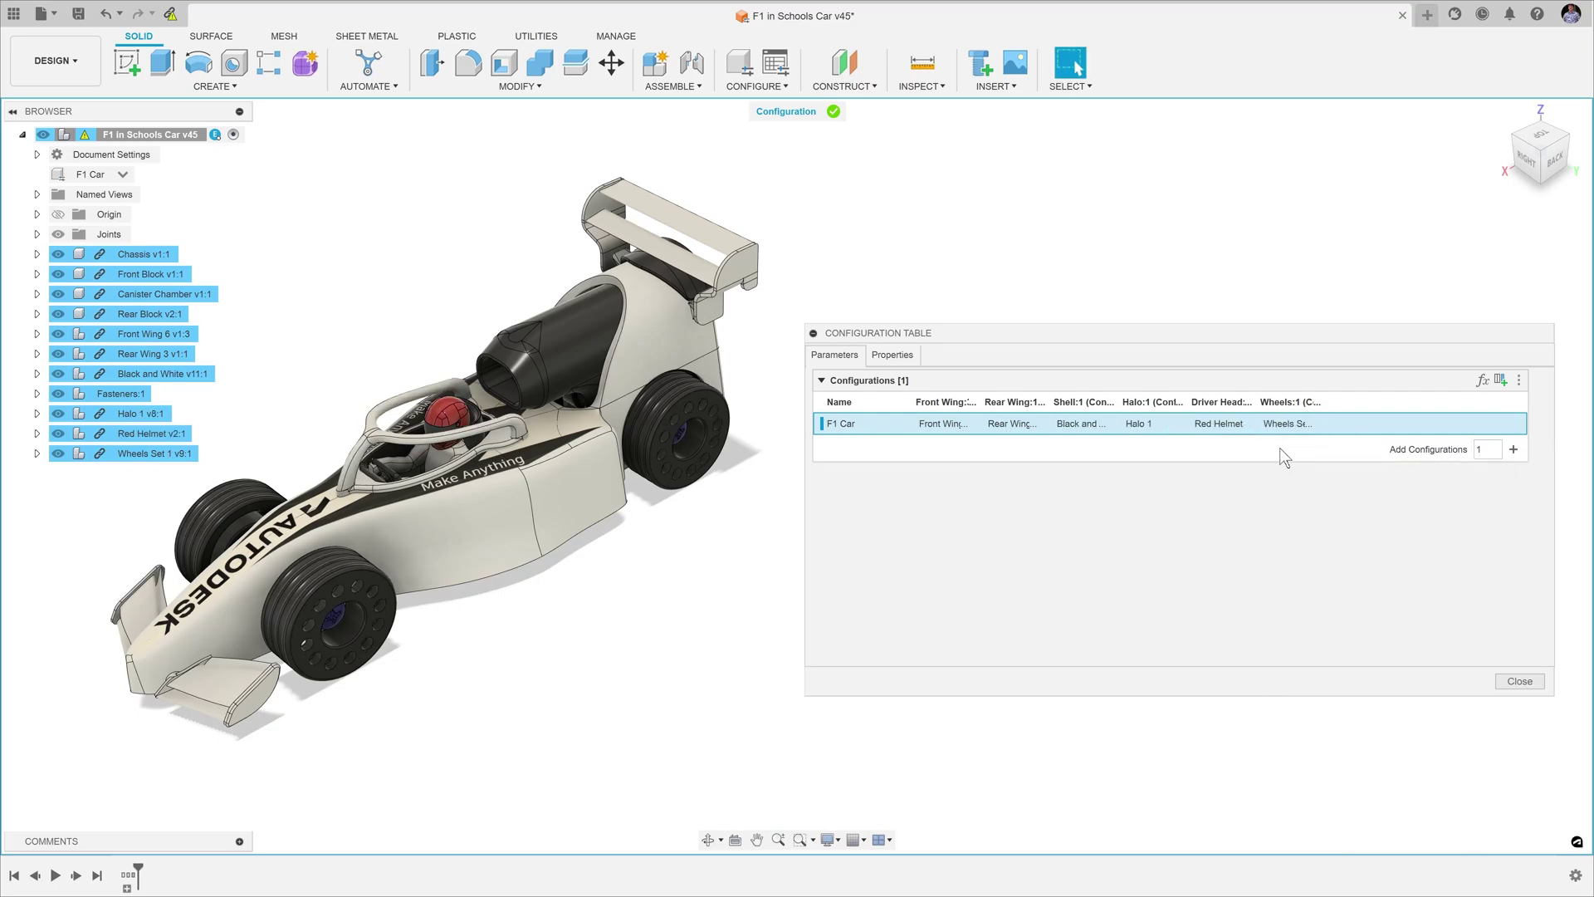
{"action": "left_click", "coordinate": [1536, 686]}
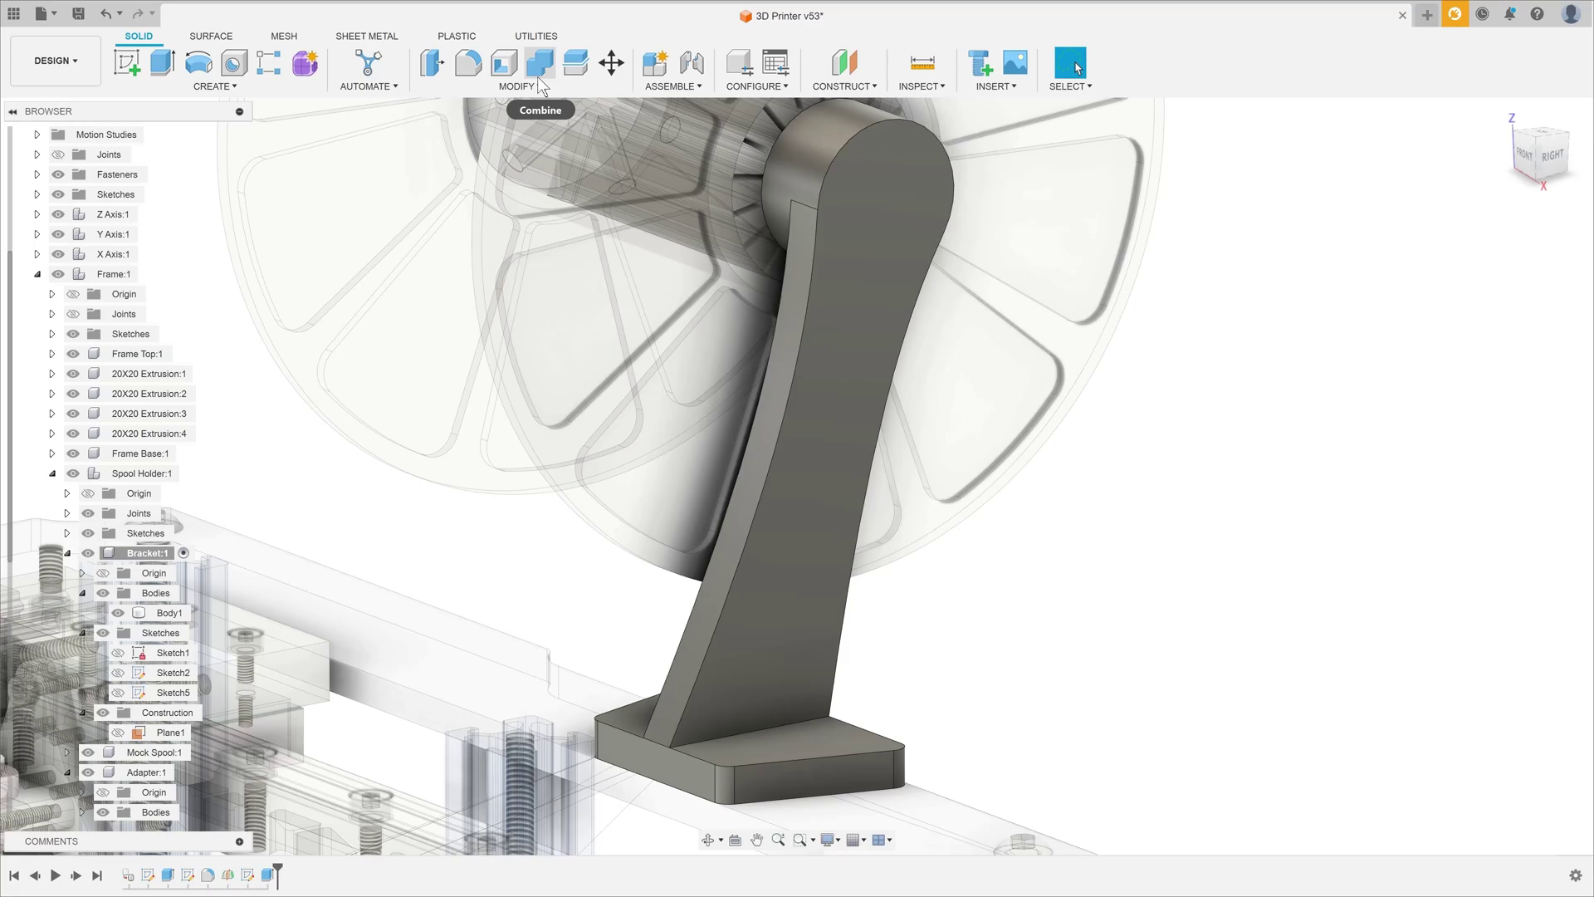
- Add a volumetric lattice to the spool bracket from the Modify menu
{"action": "left_click", "coordinate": [519, 86]}
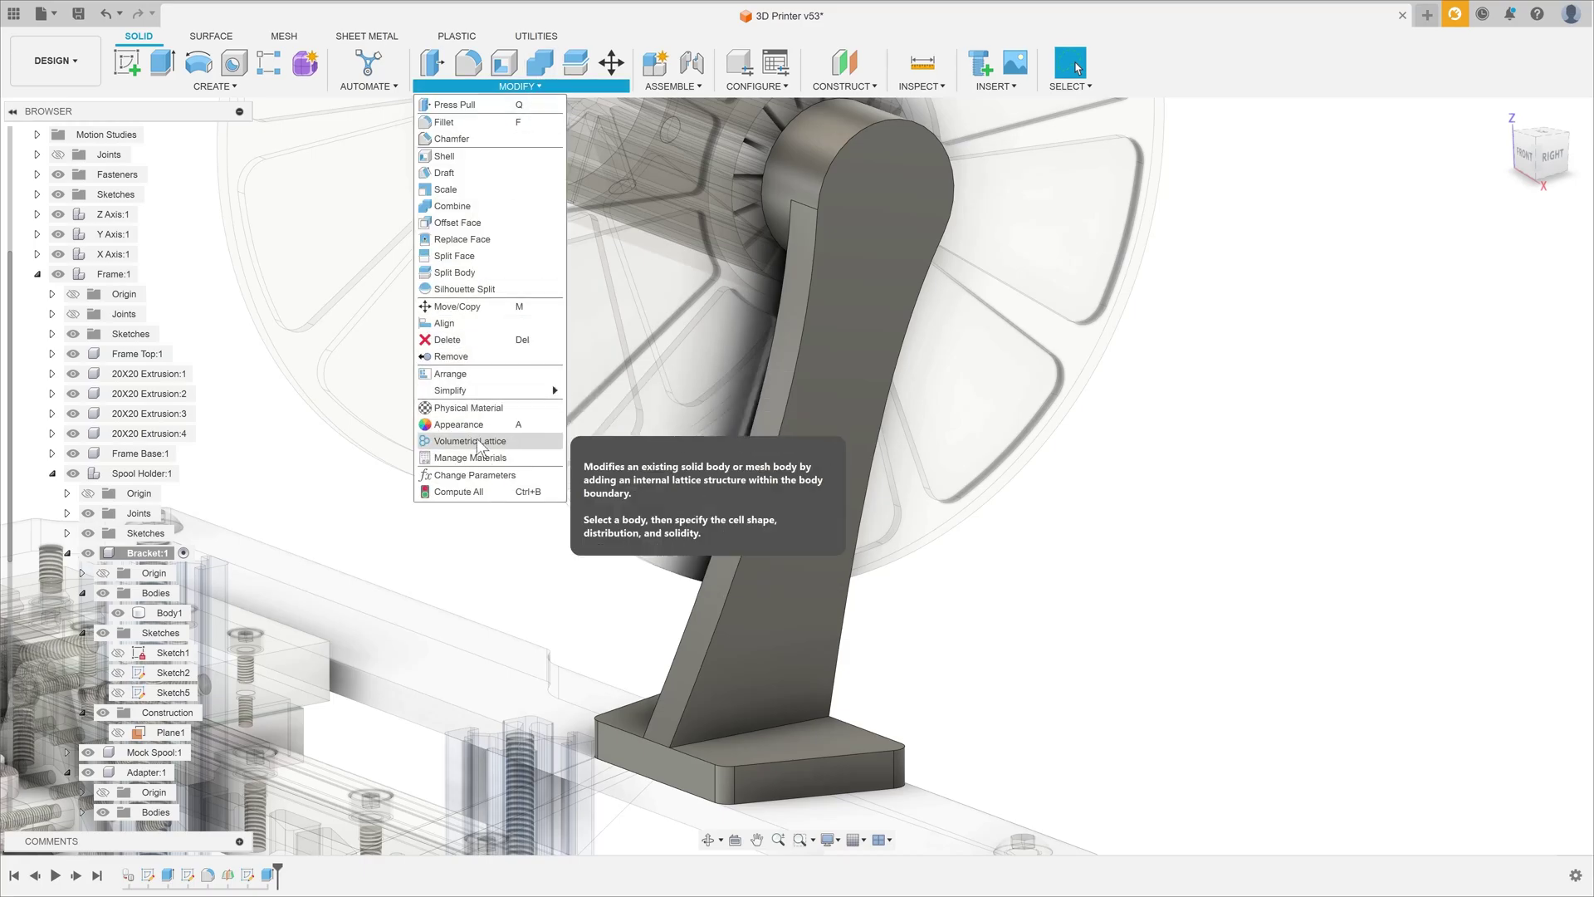
{"action": "left_click", "coordinate": [471, 306]}
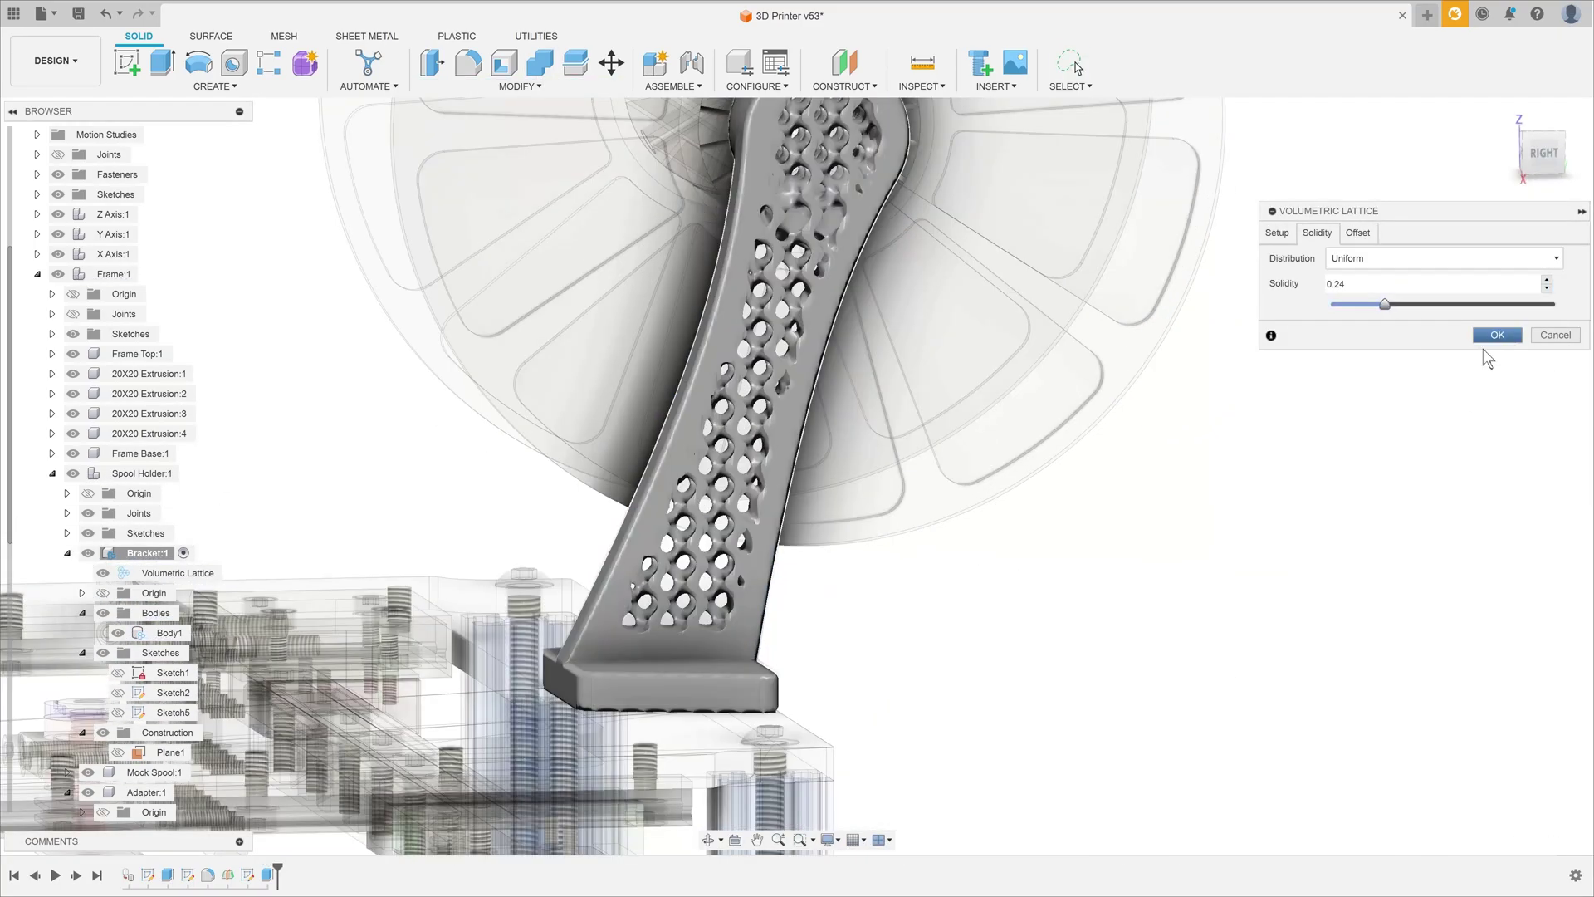
{"action": "left_click", "coordinate": [1494, 340]}
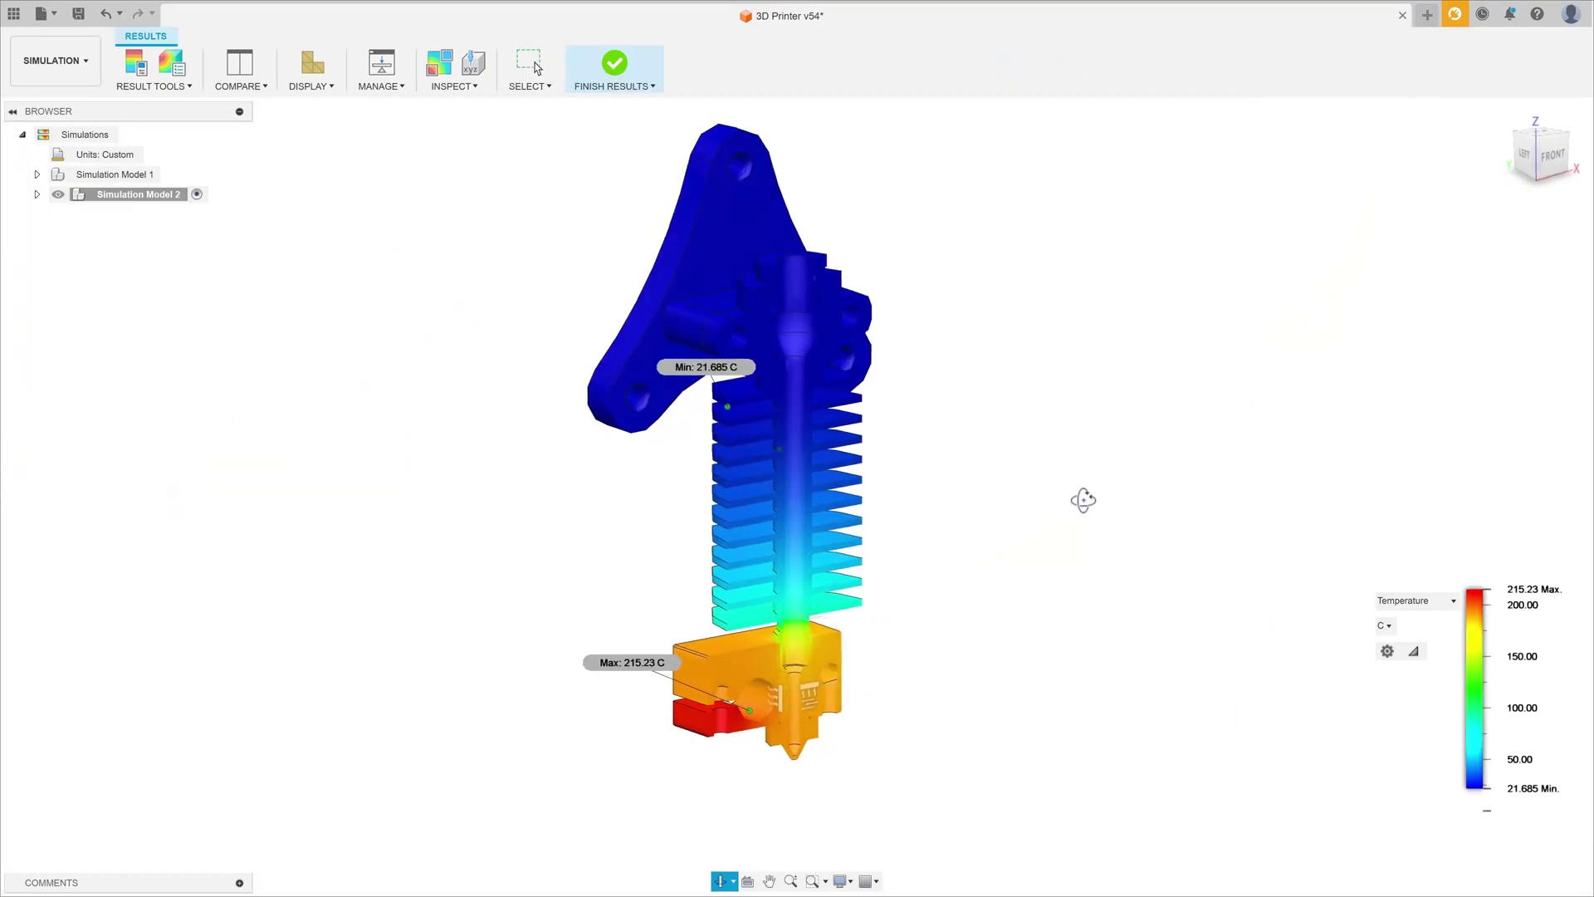
- Rotate the hotend's thermal results to a front view
{"action": "left_click_drag", "start_coordinate": [1083, 499], "coordinate": [985, 498]}
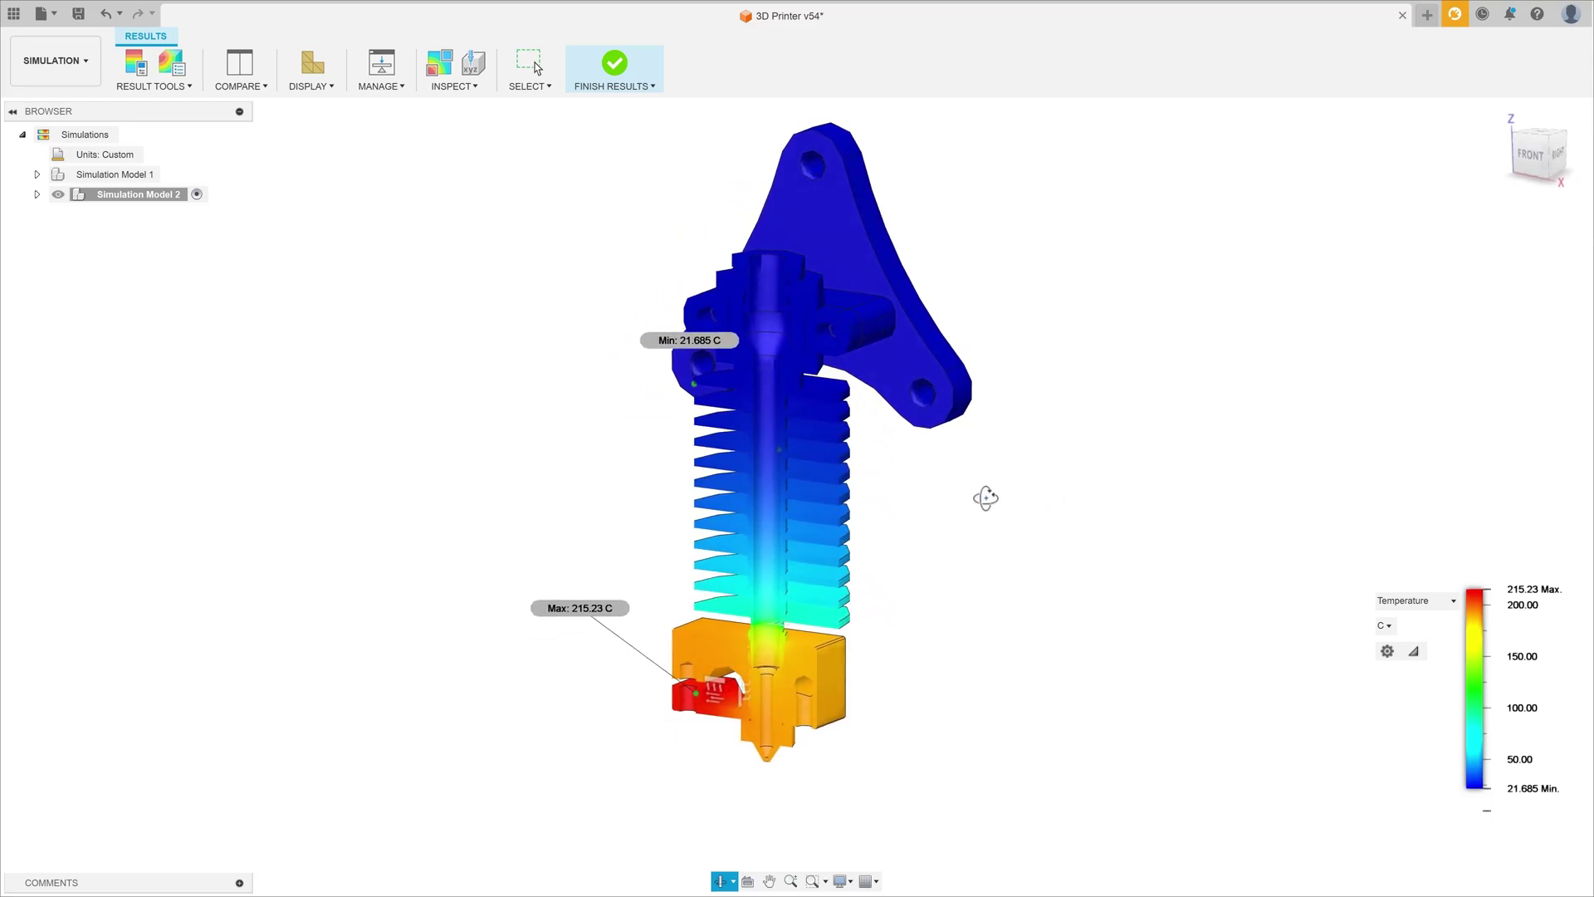